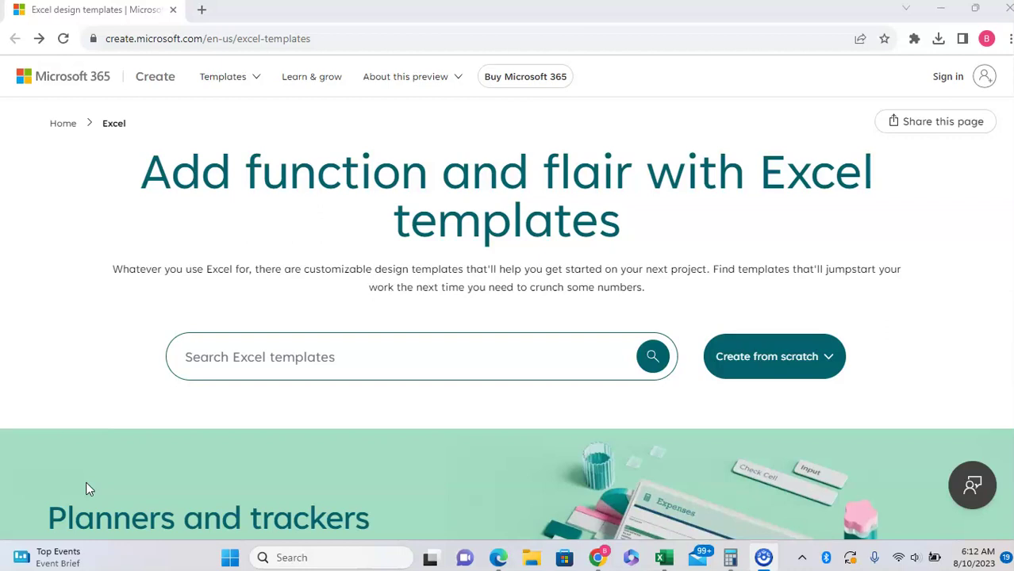
Scroll past the featured Excel template cards and bring up the full list of Excel templates
{"action": "scroll", "coordinate": [356, 327], "scroll_direction": "down", "scroll_amount": 5}
{"action": "scroll", "coordinate": [357, 332], "scroll_direction": "down", "scroll_amount": 5}
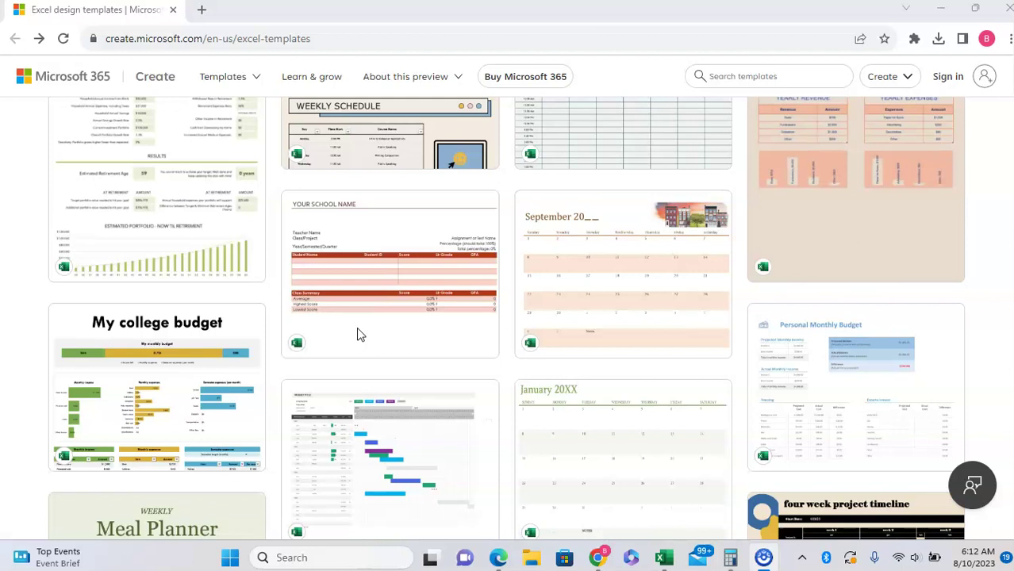
{"action": "scroll", "coordinate": [356, 334], "scroll_direction": "down", "scroll_amount": 10}
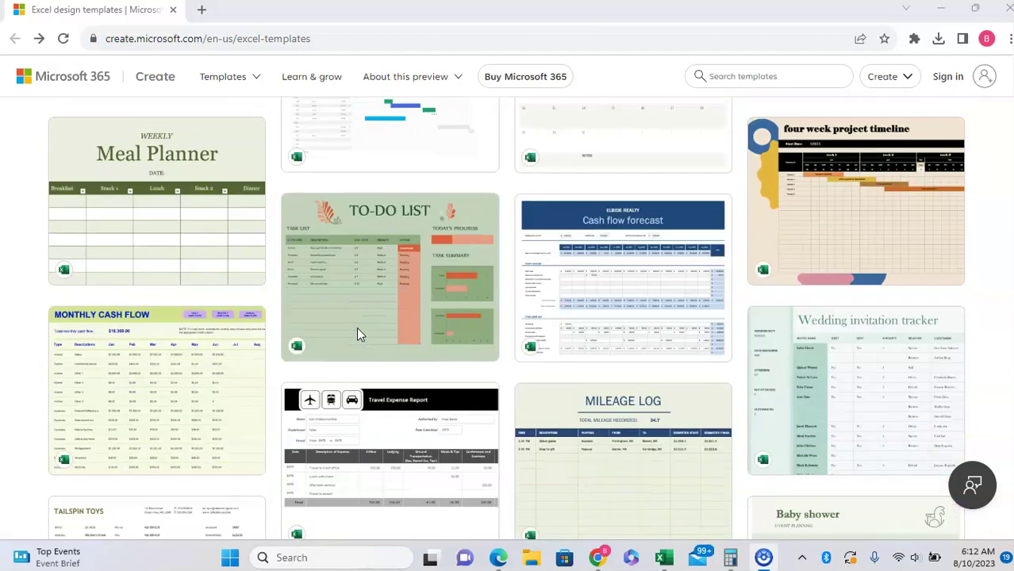
{"action": "scroll", "coordinate": [356, 335], "scroll_direction": "down", "scroll_amount": 1}
{"action": "left_click", "coordinate": [509, 263]}
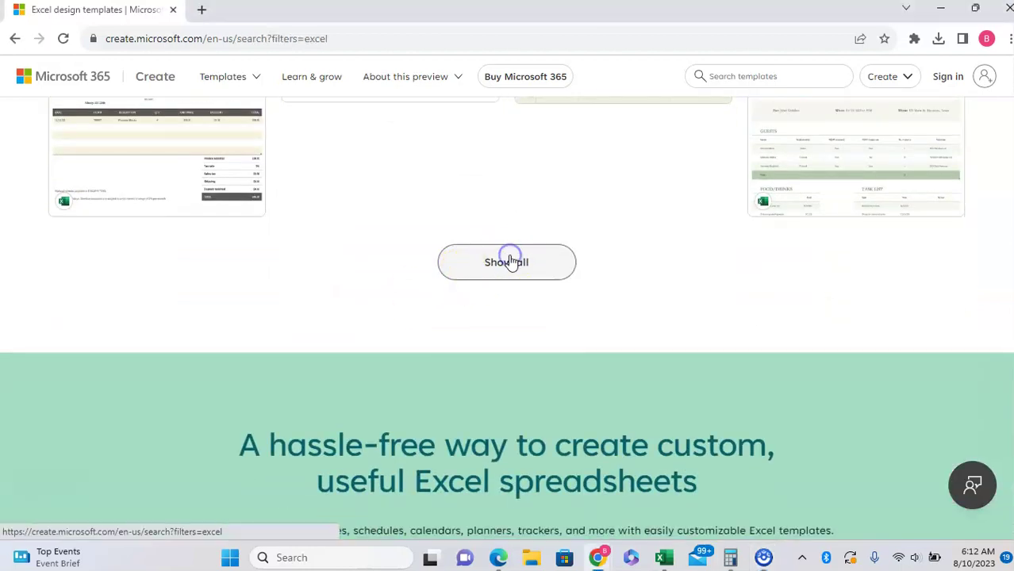
Browse down through the Excel template search results grid
{"action": "scroll", "coordinate": [476, 347], "scroll_direction": "down", "scroll_amount": 7}
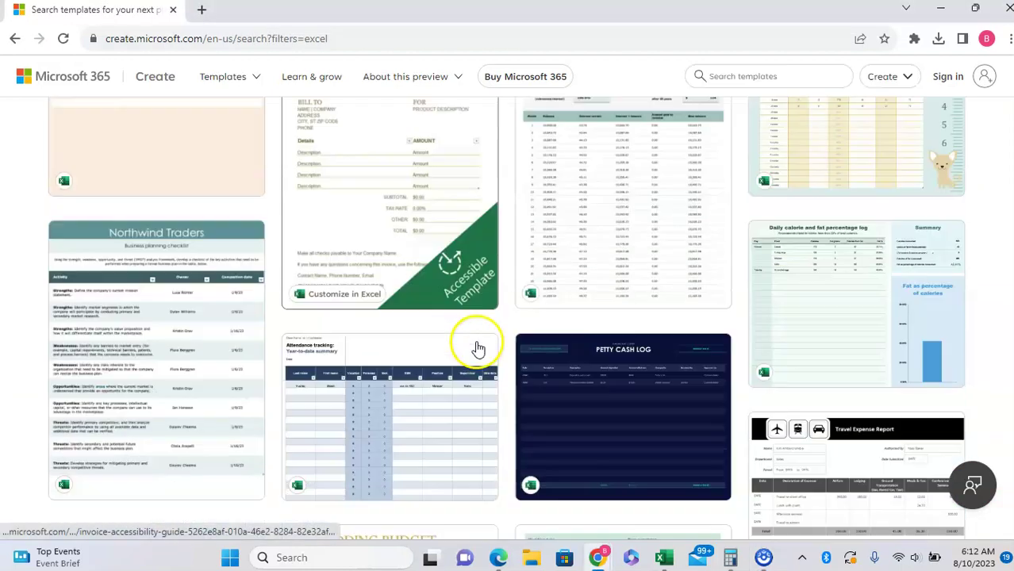
{"action": "scroll", "coordinate": [478, 349], "scroll_direction": "down", "scroll_amount": 9}
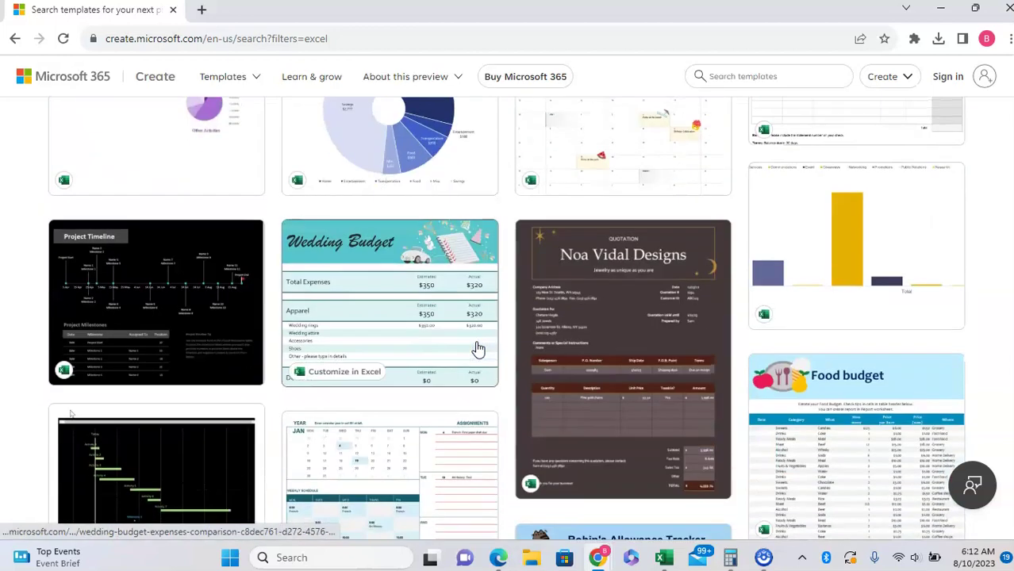
{"action": "scroll", "coordinate": [477, 349], "scroll_direction": "down", "scroll_amount": 6}
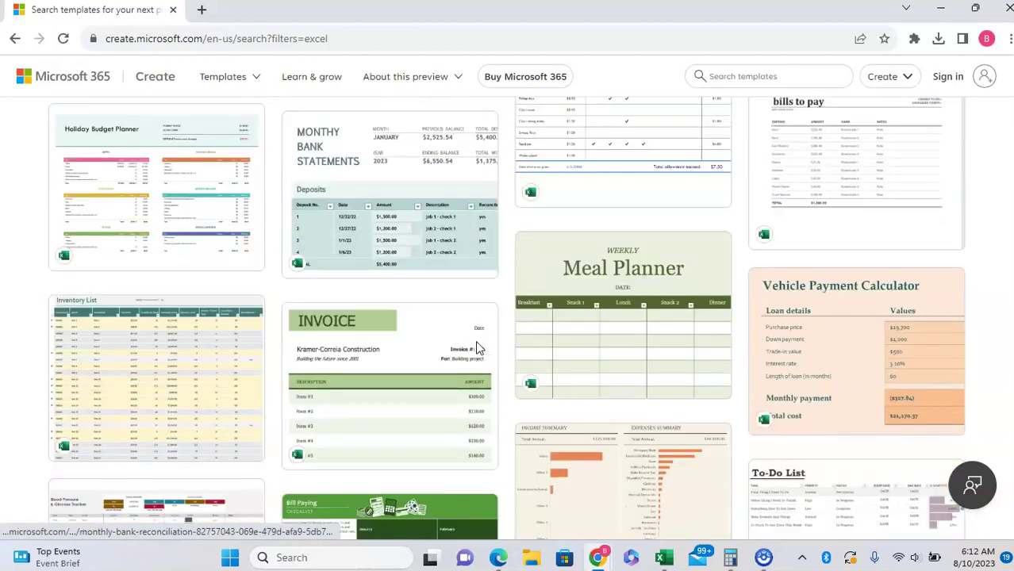
{"action": "scroll", "coordinate": [477, 349], "scroll_direction": "down", "scroll_amount": 6}
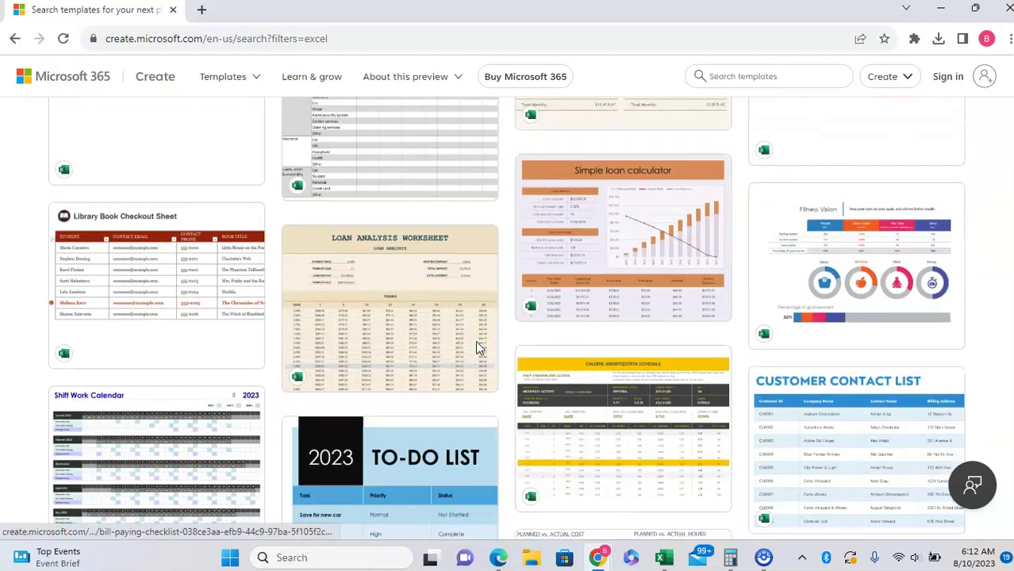
{"action": "scroll", "coordinate": [528, 317], "scroll_direction": "down", "scroll_amount": 5}
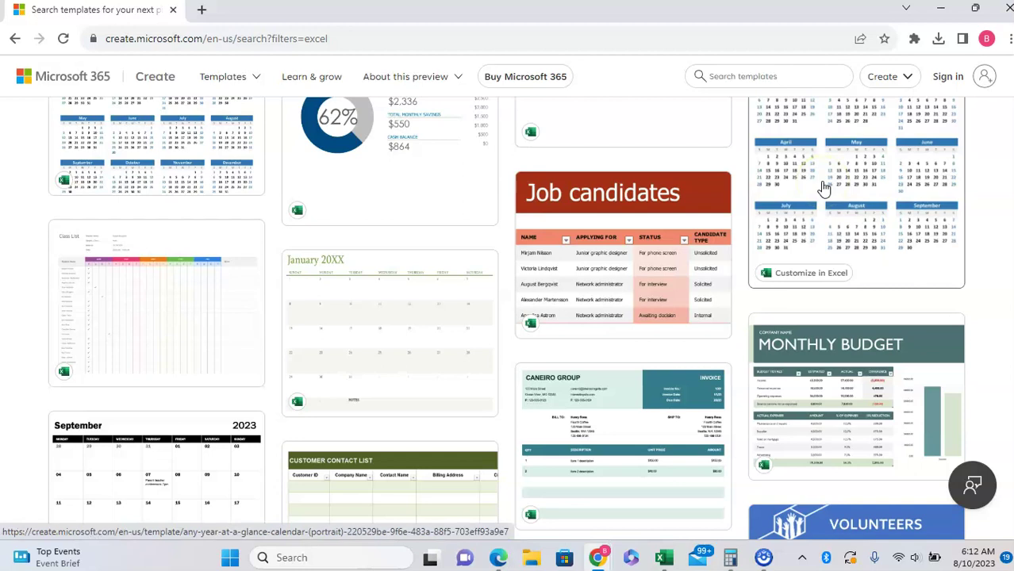
{"action": "left_click", "coordinate": [654, 245]}
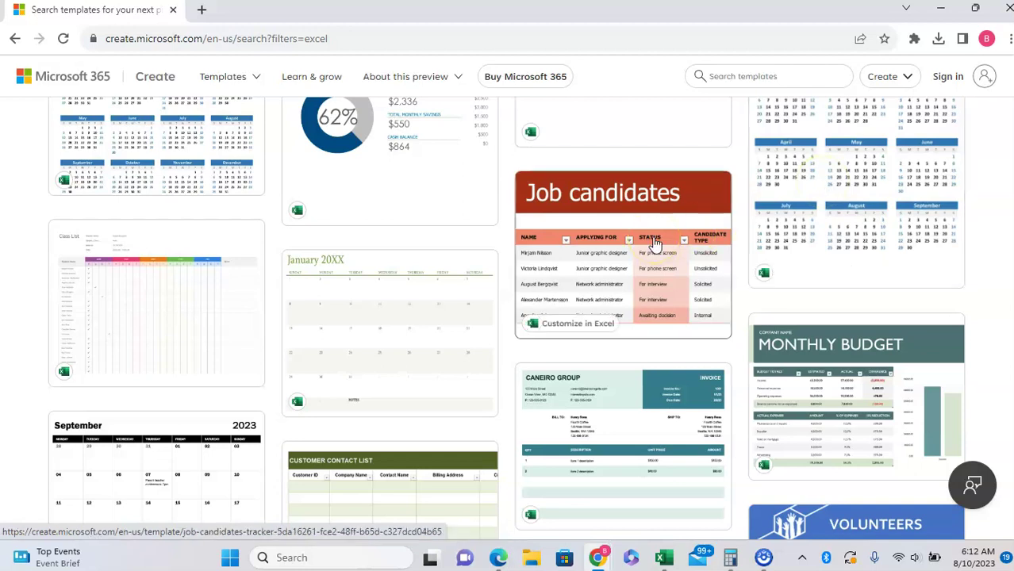
{"action": "scroll", "coordinate": [653, 244], "scroll_direction": "down", "scroll_amount": 15}
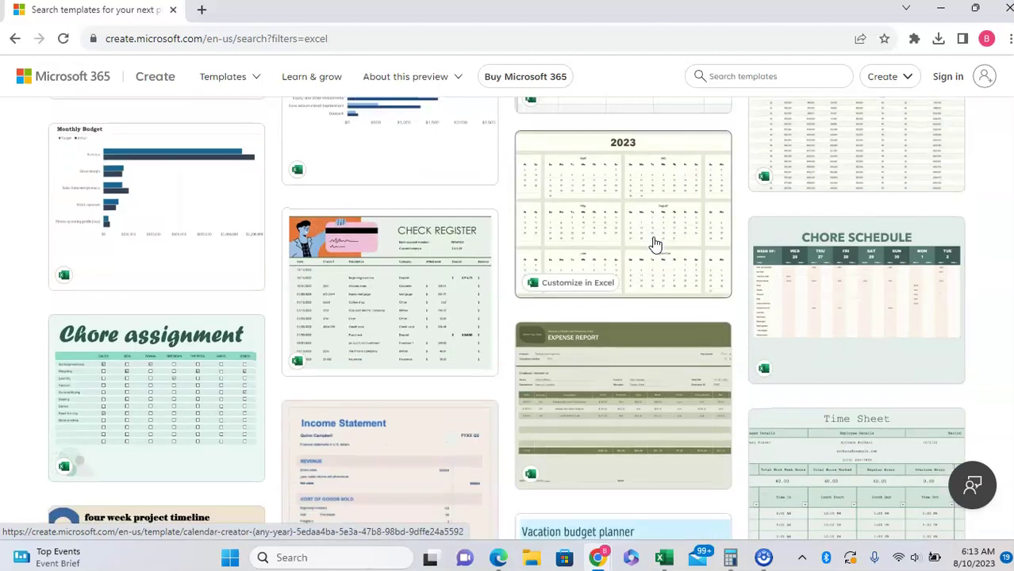
{"action": "scroll", "coordinate": [654, 244], "scroll_direction": "down", "scroll_amount": 8}
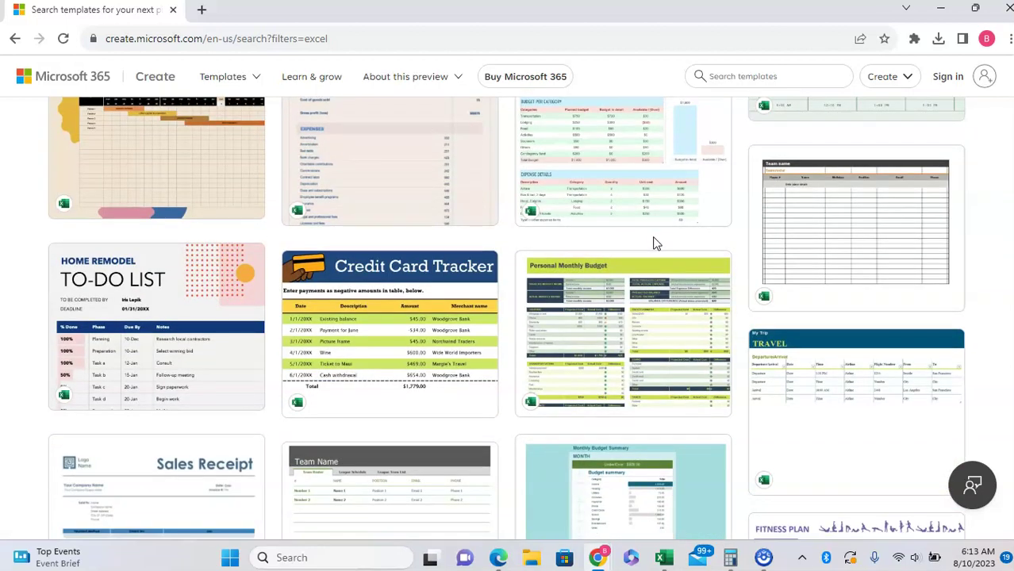
{"action": "left_click", "coordinate": [327, 294]}
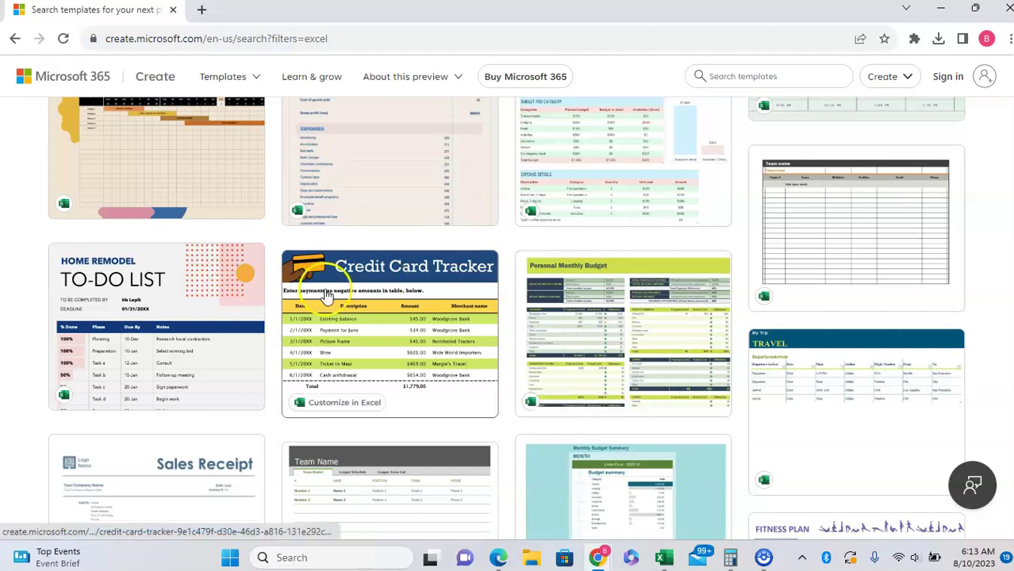
Find and open the Credit card payoff calculator (Months to Payoff) template page
{"action": "scroll", "coordinate": [524, 353], "scroll_direction": "down", "scroll_amount": 2}
{"action": "scroll", "coordinate": [524, 353], "scroll_direction": "down", "scroll_amount": 1}
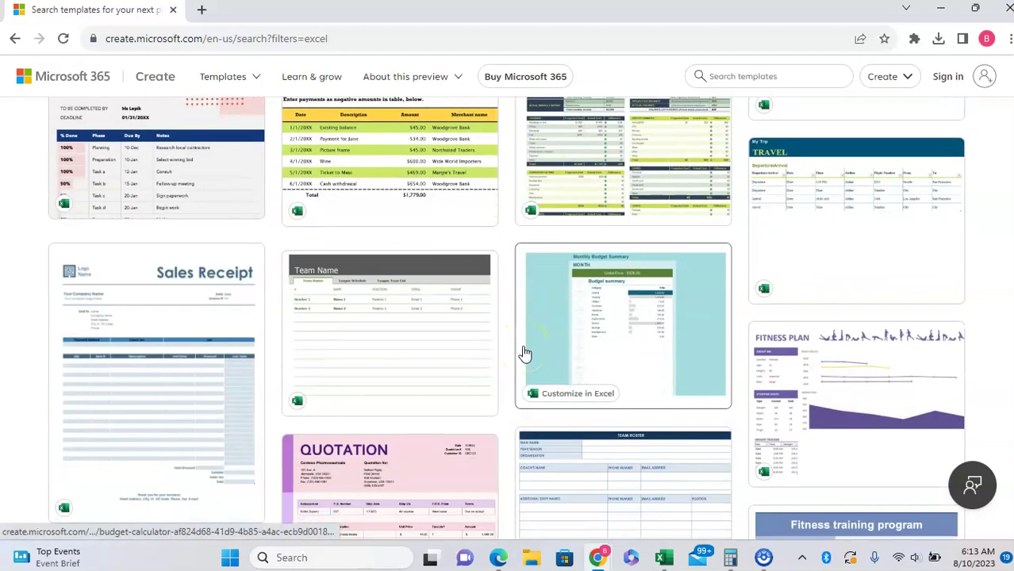
{"action": "scroll", "coordinate": [719, 340], "scroll_direction": "down", "scroll_amount": 4}
{"action": "scroll", "coordinate": [730, 349], "scroll_direction": "down", "scroll_amount": 5}
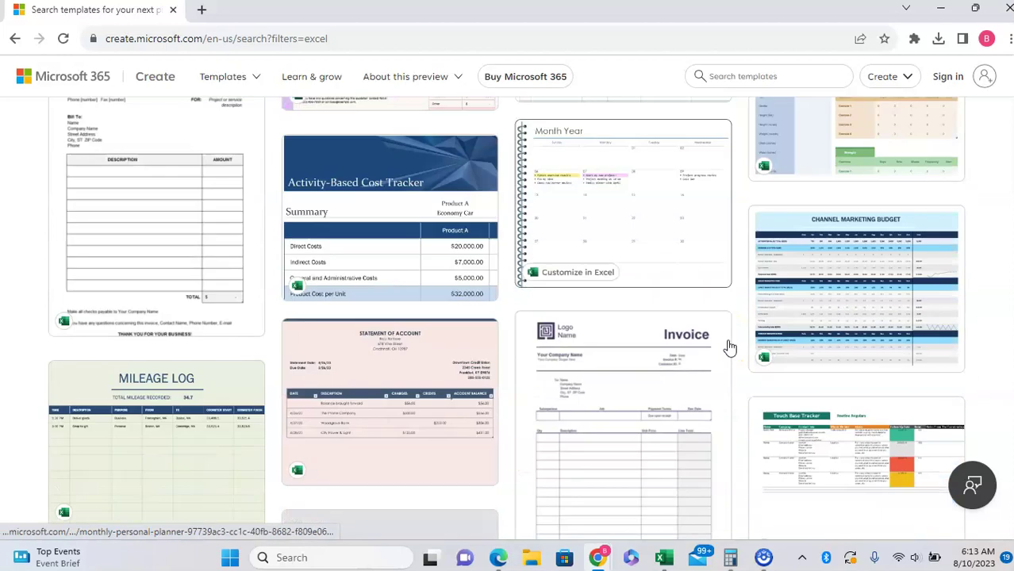
{"action": "scroll", "coordinate": [730, 348], "scroll_direction": "down", "scroll_amount": 10}
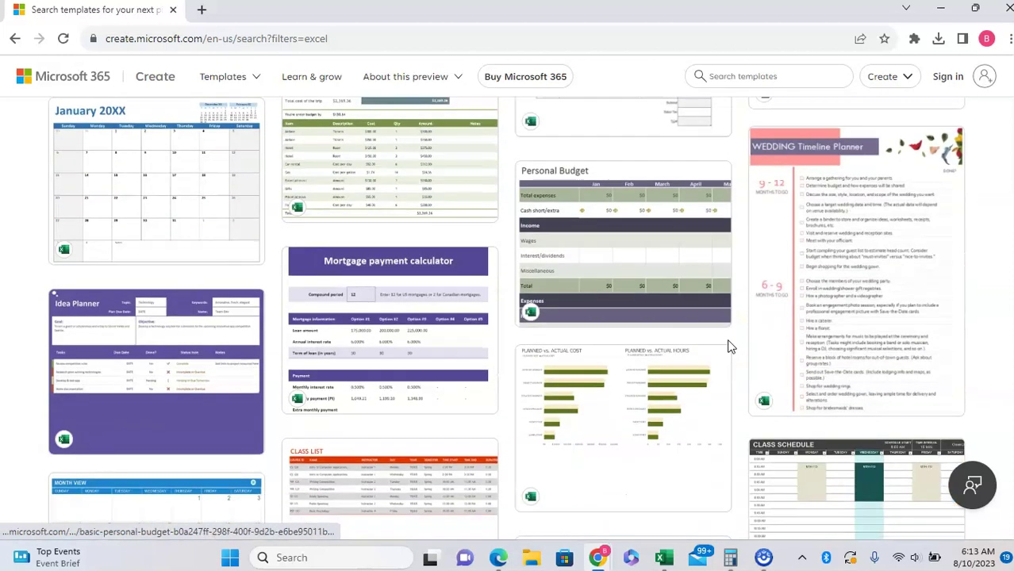
{"action": "scroll", "coordinate": [730, 347], "scroll_direction": "down", "scroll_amount": 3}
{"action": "scroll", "coordinate": [728, 344], "scroll_direction": "up", "scroll_amount": 2}
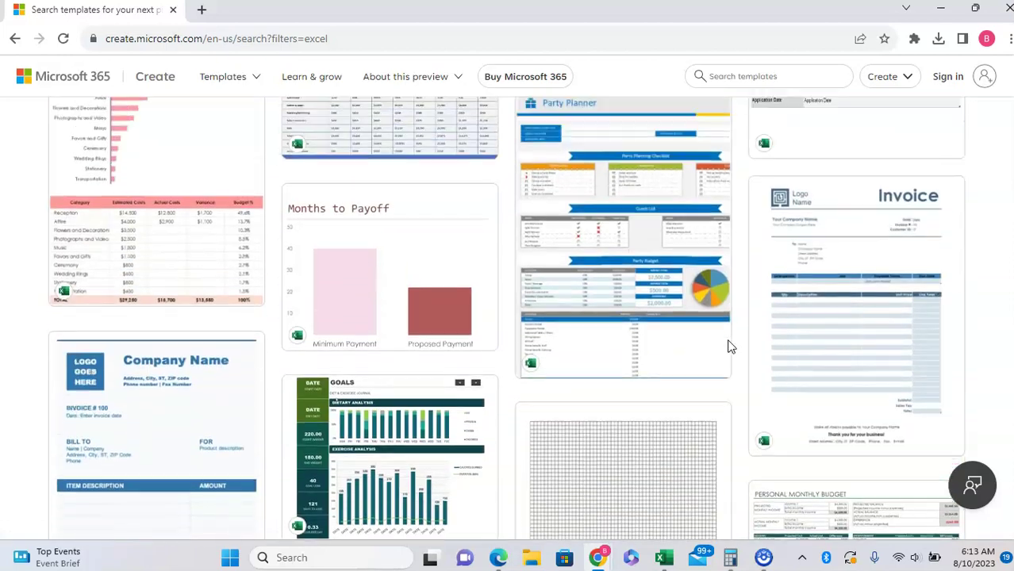
{"action": "left_click", "coordinate": [669, 329]}
{"action": "scroll", "coordinate": [465, 329], "scroll_direction": "down", "scroll_amount": 2}
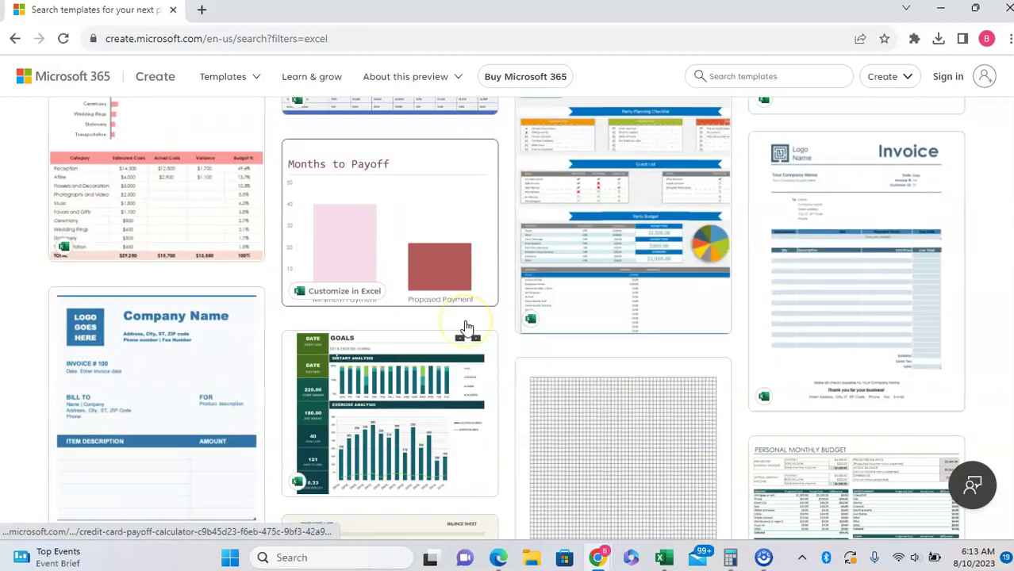
{"action": "scroll", "coordinate": [444, 301], "scroll_direction": "up", "scroll_amount": 1}
{"action": "left_click", "coordinate": [404, 284]}
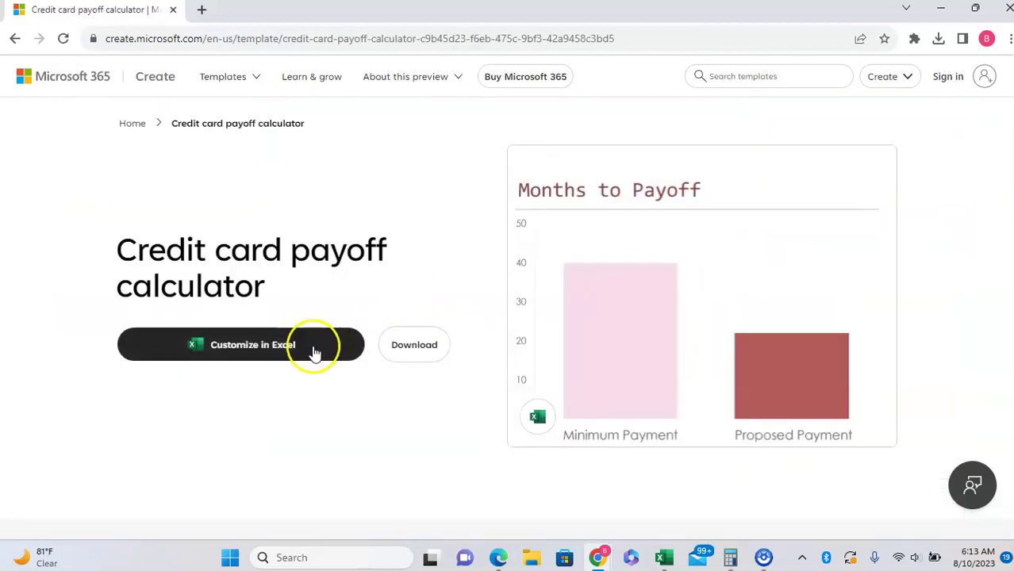
Download Credit card payoff calculator.xlsx and open it from the browser's downloads bubble
{"action": "left_click", "coordinate": [414, 344]}
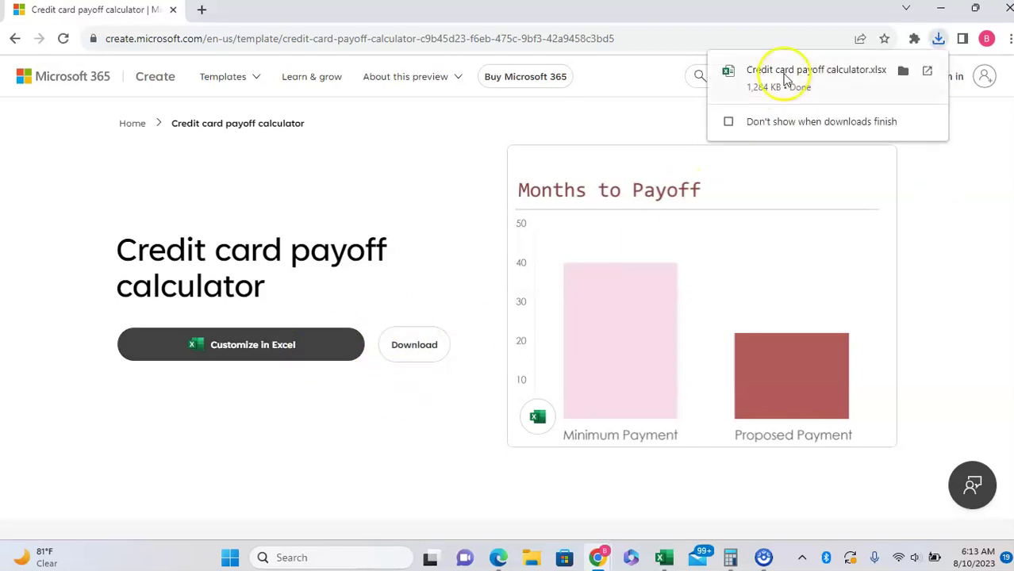
{"action": "left_click", "coordinate": [794, 69]}
Enable editing on the Credit card payoff calculator workbook and dismiss its instructions note
{"action": "left_click", "coordinate": [600, 242]}
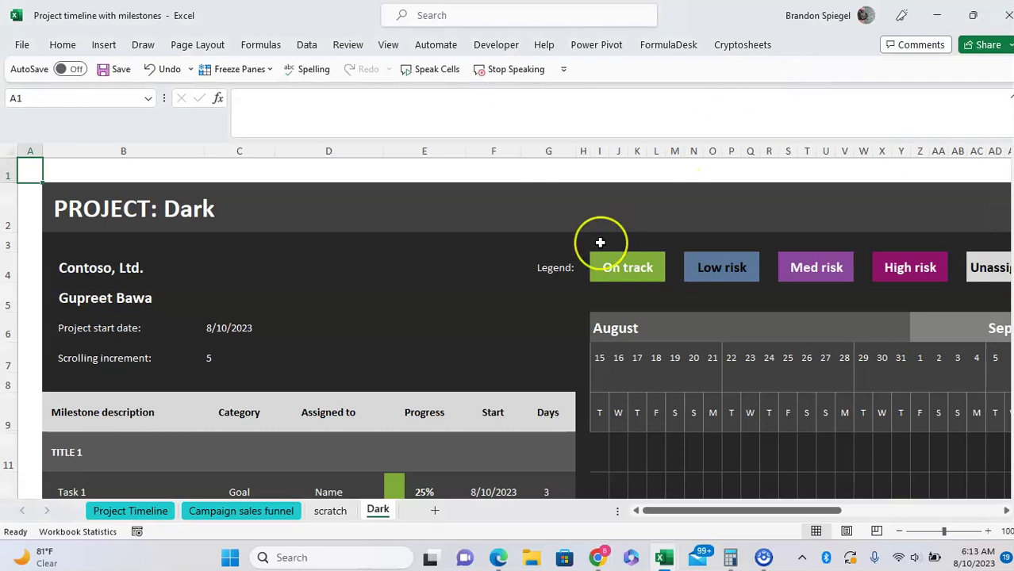
{"action": "left_click_drag", "start_coordinate": [522, 253], "coordinate": [473, 259]}
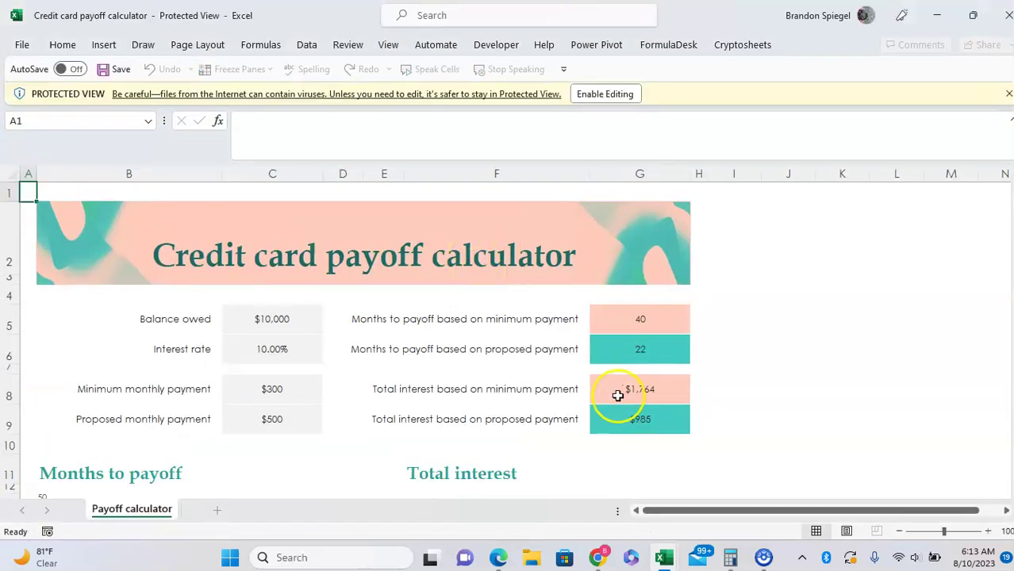
{"action": "left_click", "coordinate": [631, 95]}
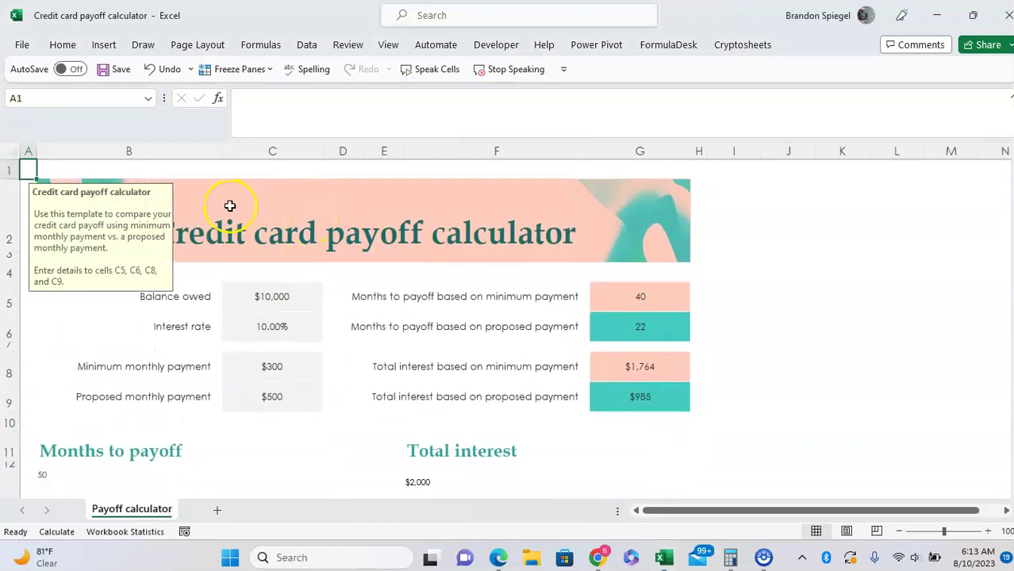
{"action": "left_click", "coordinate": [754, 217]}
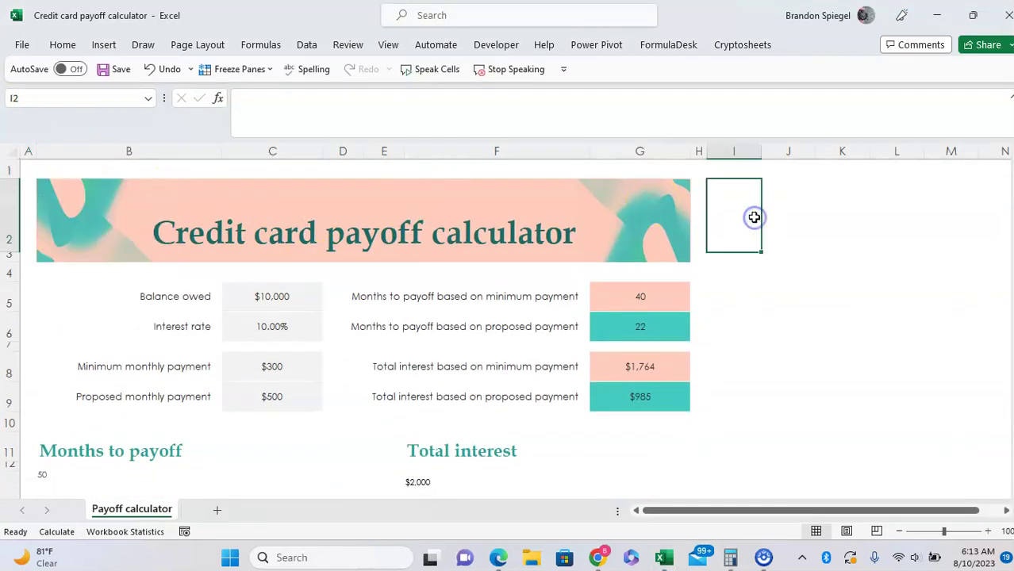
{"action": "left_click", "coordinate": [275, 303]}
{"action": "left_click", "coordinate": [261, 325]}
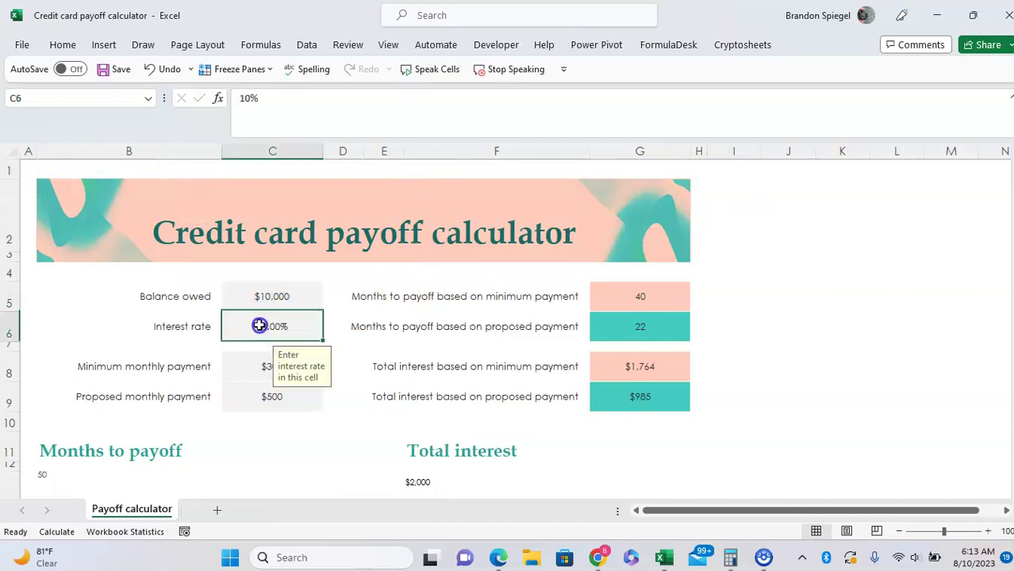
{"action": "scroll", "coordinate": [362, 330], "scroll_direction": "down", "scroll_amount": 1}
{"action": "left_click", "coordinate": [235, 321]}
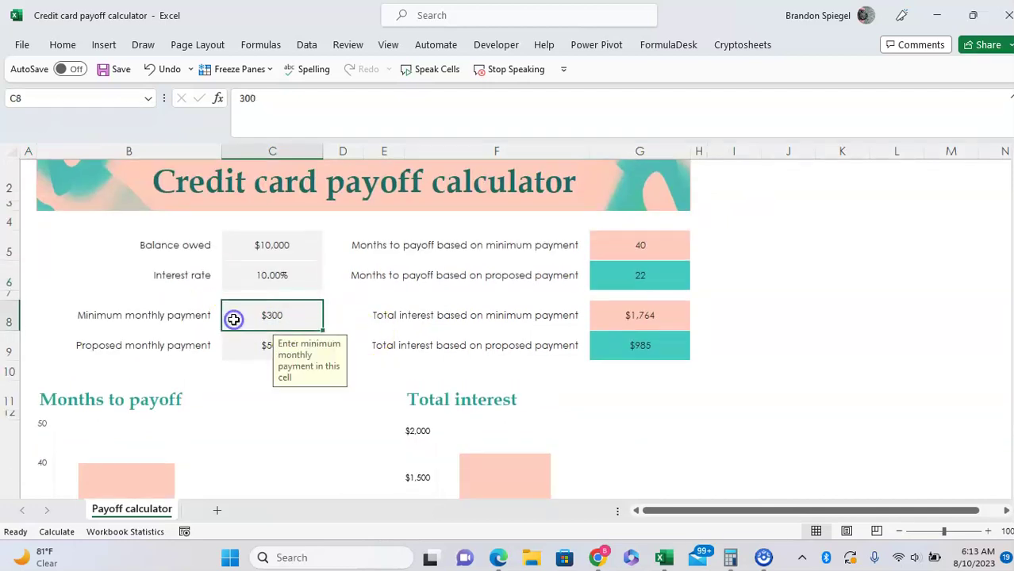
{"action": "scroll", "coordinate": [235, 321], "scroll_direction": "down", "scroll_amount": 19}
{"action": "scroll", "coordinate": [234, 323], "scroll_direction": "up", "scroll_amount": 19}
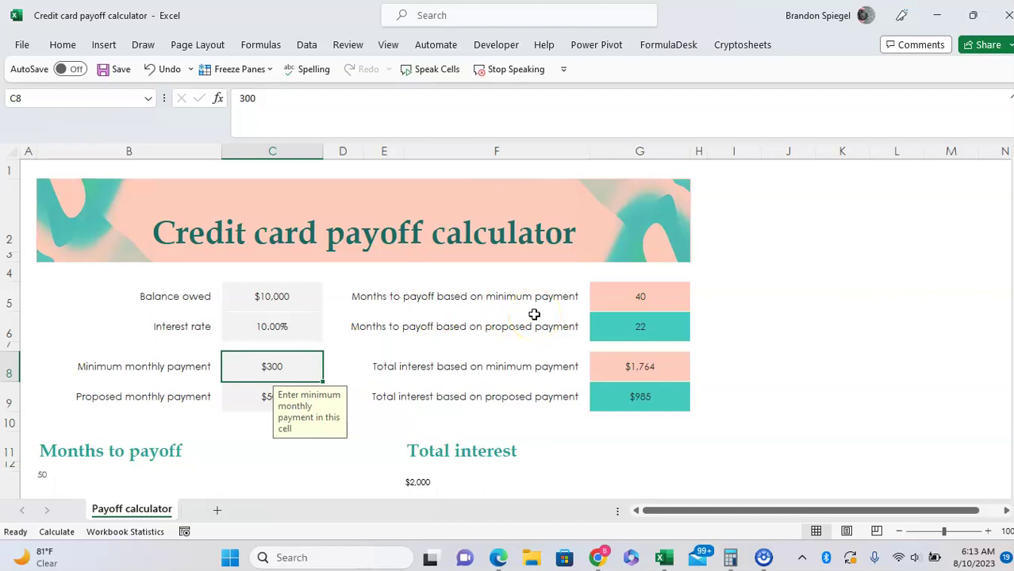
{"action": "scroll", "coordinate": [533, 314], "scroll_direction": "down", "scroll_amount": 6}
{"action": "scroll", "coordinate": [534, 314], "scroll_direction": "up", "scroll_amount": 4}
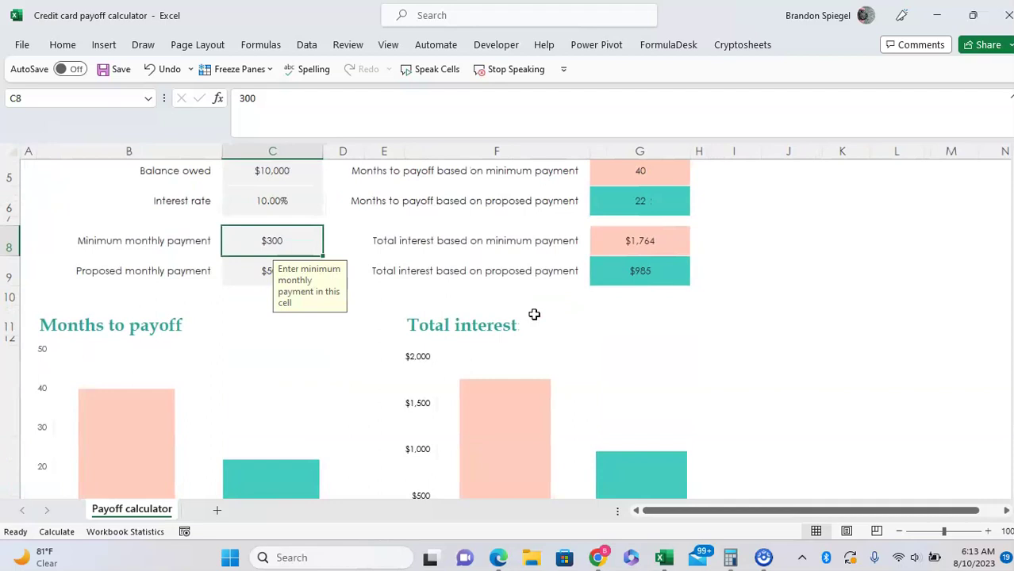
{"action": "left_click", "coordinate": [522, 394]}
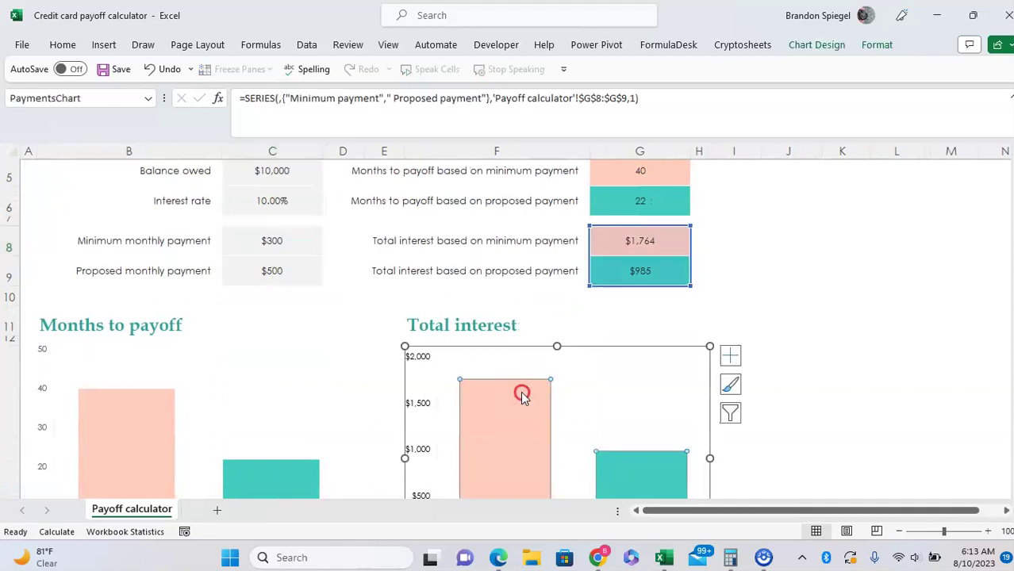
{"action": "right_click", "coordinate": [522, 392]}
{"action": "key", "text": "Escape"}
{"action": "scroll", "coordinate": [774, 316], "scroll_direction": "down", "scroll_amount": 2}
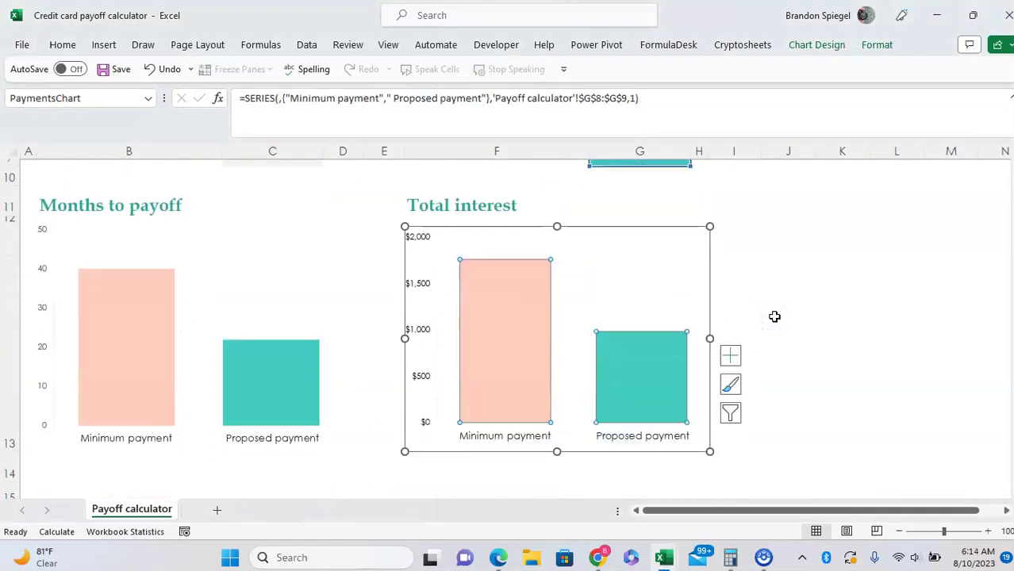
{"action": "right_click", "coordinate": [167, 515]}
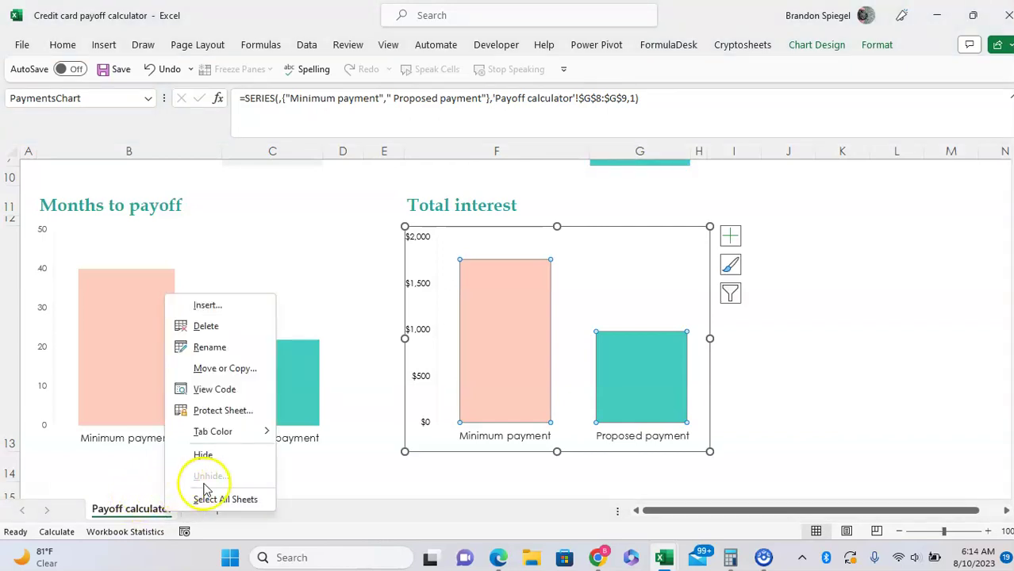
{"action": "left_click", "coordinate": [818, 349]}
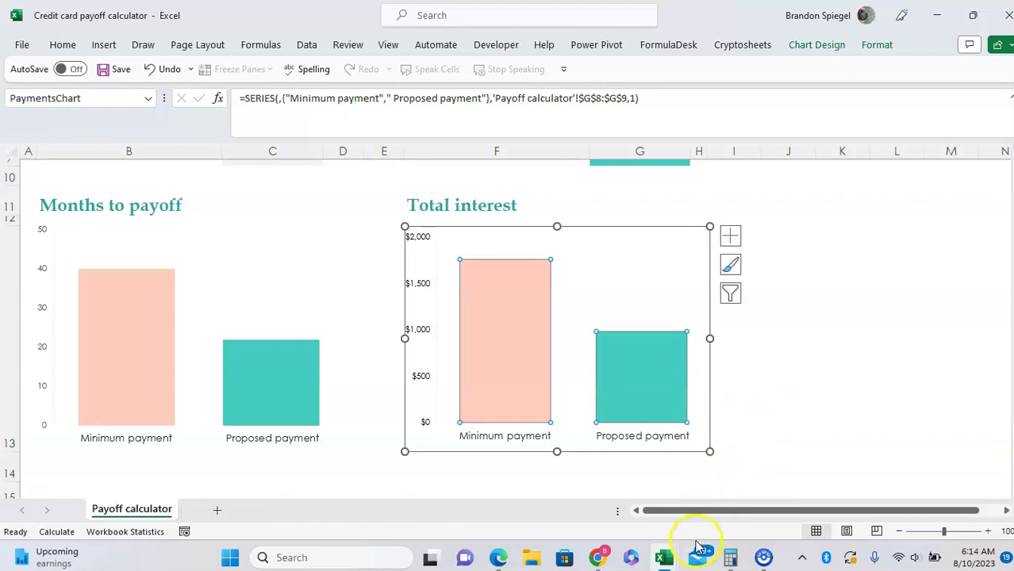
Bring the Project timeline with milestones workbook forward and zoom out over its Dark Gantt chart
{"action": "mouse_move", "coordinate": [670, 553]}
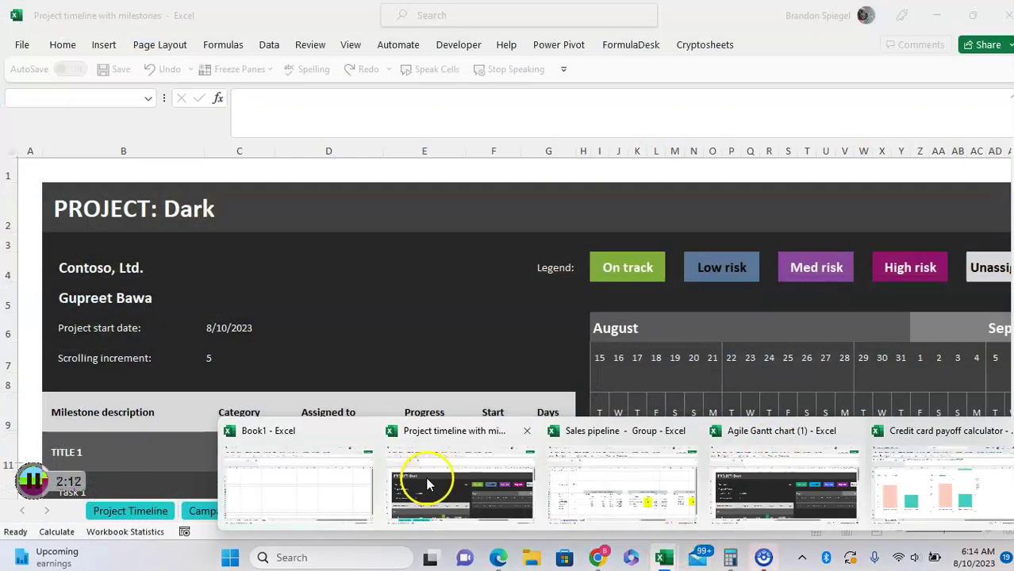
{"action": "left_click", "coordinate": [427, 482]}
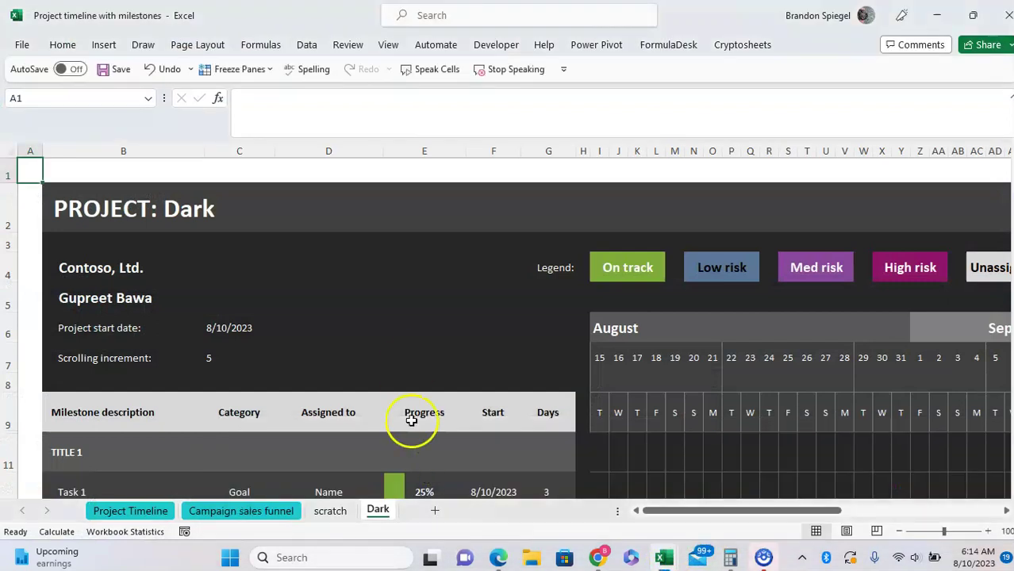
{"action": "scroll", "coordinate": [401, 357], "scroll_direction": "down", "scroll_amount": 5}
{"action": "scroll", "coordinate": [406, 365], "scroll_direction": "up", "scroll_amount": 5}
{"action": "scroll", "coordinate": [407, 364], "scroll_direction": "down", "scroll_amount": 5, "text": "ctrl"}
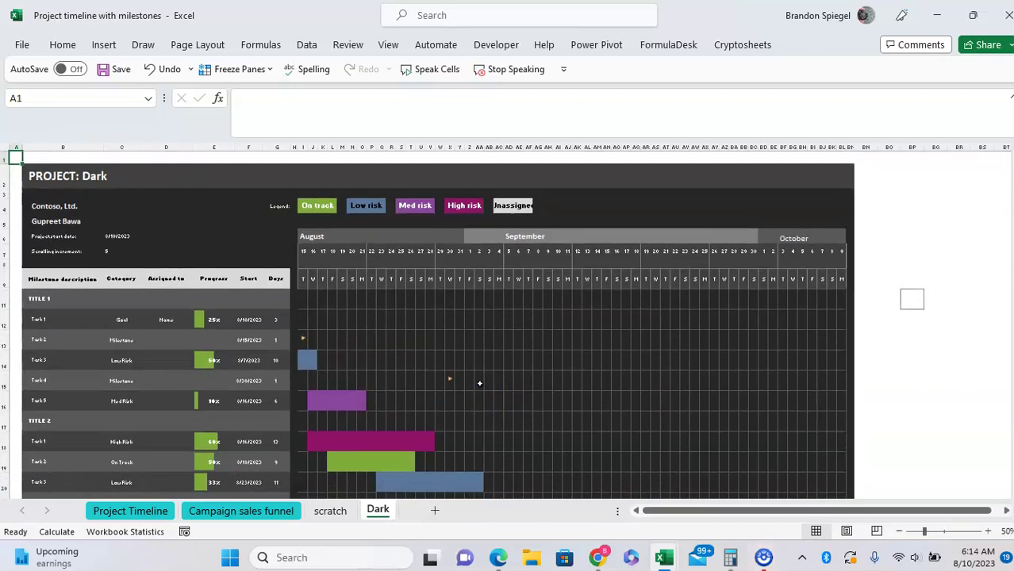
{"action": "scroll", "coordinate": [480, 383], "scroll_direction": "down", "scroll_amount": 1}
{"action": "scroll", "coordinate": [480, 383], "scroll_direction": "up", "scroll_amount": 1}
{"action": "scroll", "coordinate": [479, 383], "scroll_direction": "down", "scroll_amount": 5}
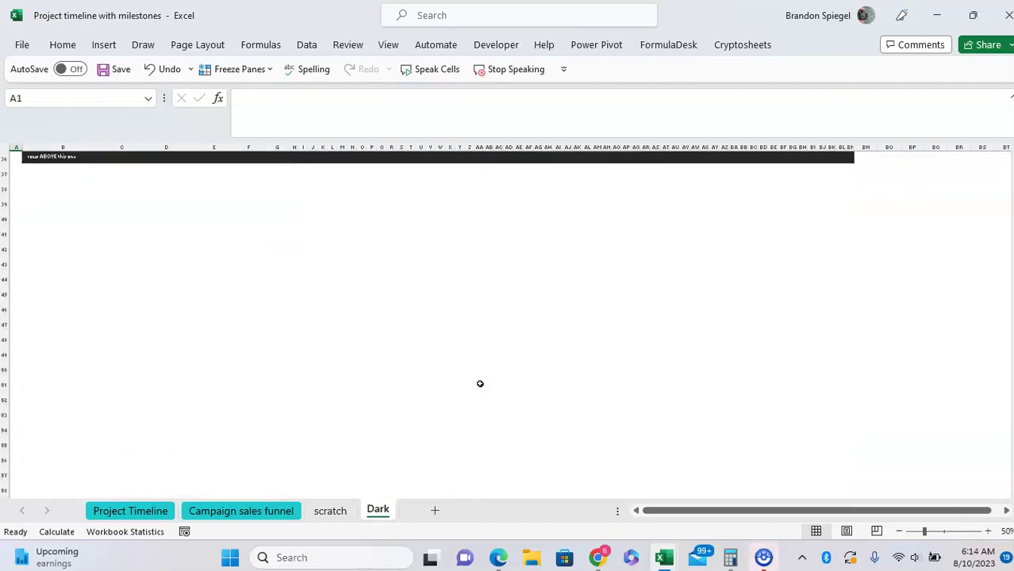
{"action": "scroll", "coordinate": [479, 383], "scroll_direction": "up", "scroll_amount": 5}
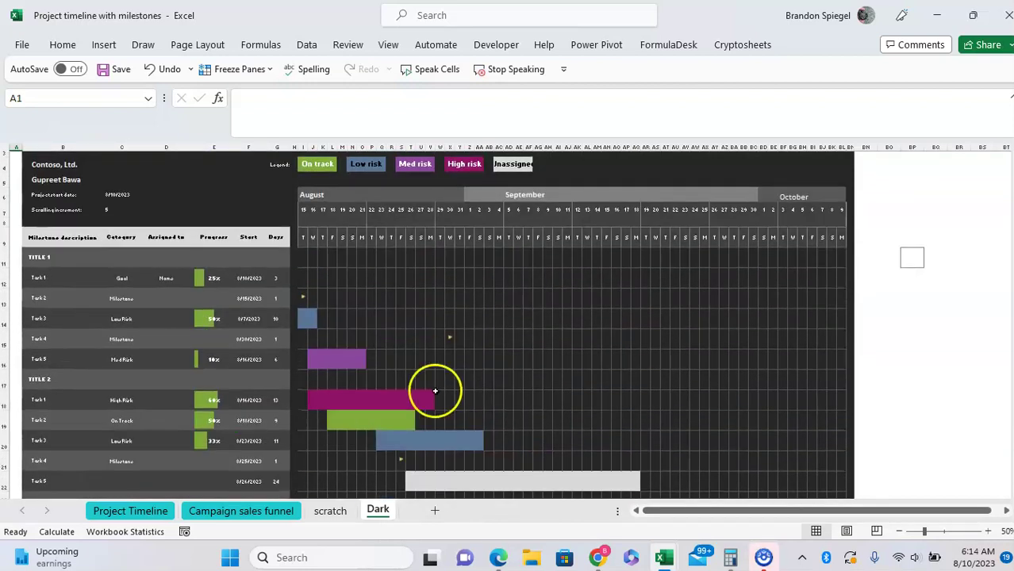
{"action": "scroll", "coordinate": [304, 323], "scroll_direction": "up", "scroll_amount": 2}
{"action": "scroll", "coordinate": [303, 322], "scroll_direction": "down", "scroll_amount": 3}
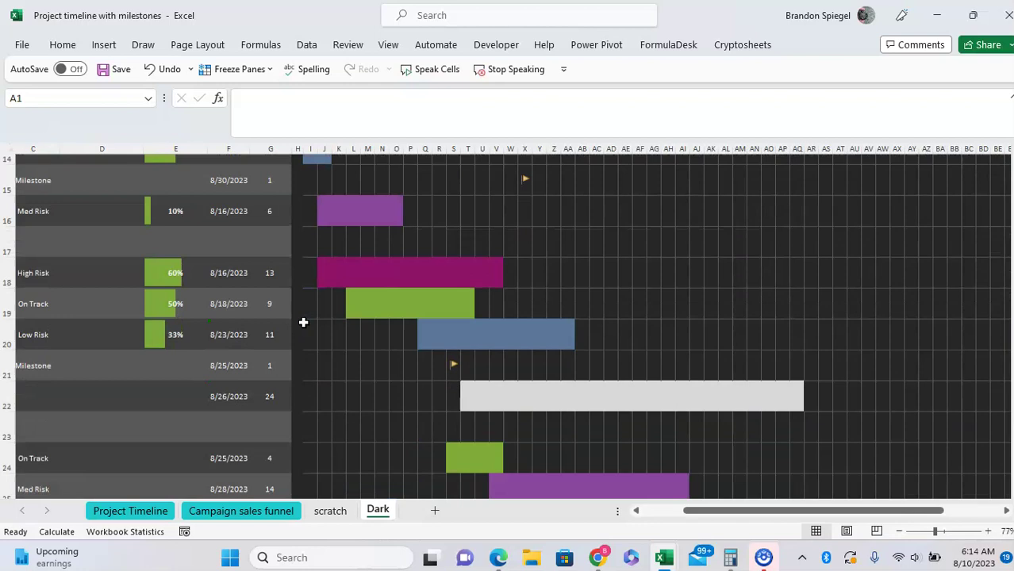
{"action": "scroll", "coordinate": [303, 322], "scroll_direction": "up", "scroll_amount": 10}
{"action": "scroll", "coordinate": [303, 322], "scroll_direction": "left", "scroll_amount": 3}
{"action": "scroll", "coordinate": [303, 322], "scroll_direction": "down", "scroll_amount": 8}
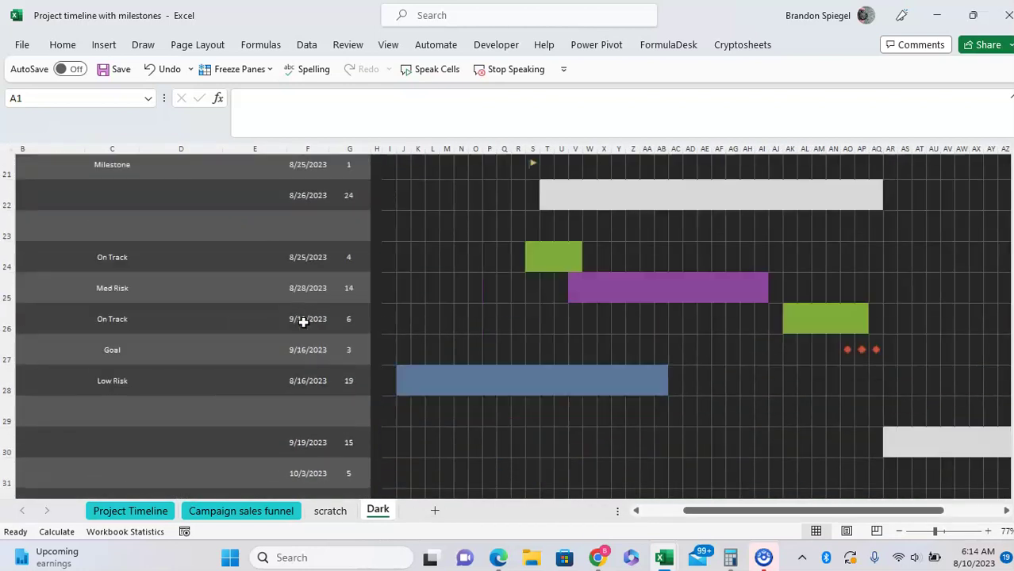
{"action": "scroll", "coordinate": [304, 349], "scroll_direction": "down", "scroll_amount": 3}
{"action": "scroll", "coordinate": [304, 359], "scroll_direction": "up", "scroll_amount": 2}
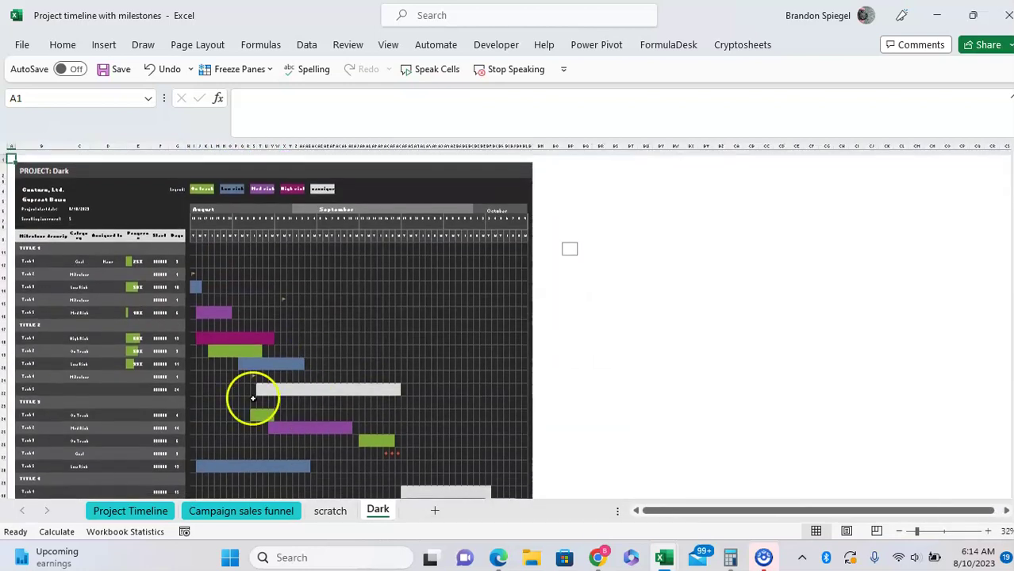
Show the Project Timeline sheet's milestone chart, selecting it then deselecting via cell J1
{"action": "left_click", "coordinate": [162, 512]}
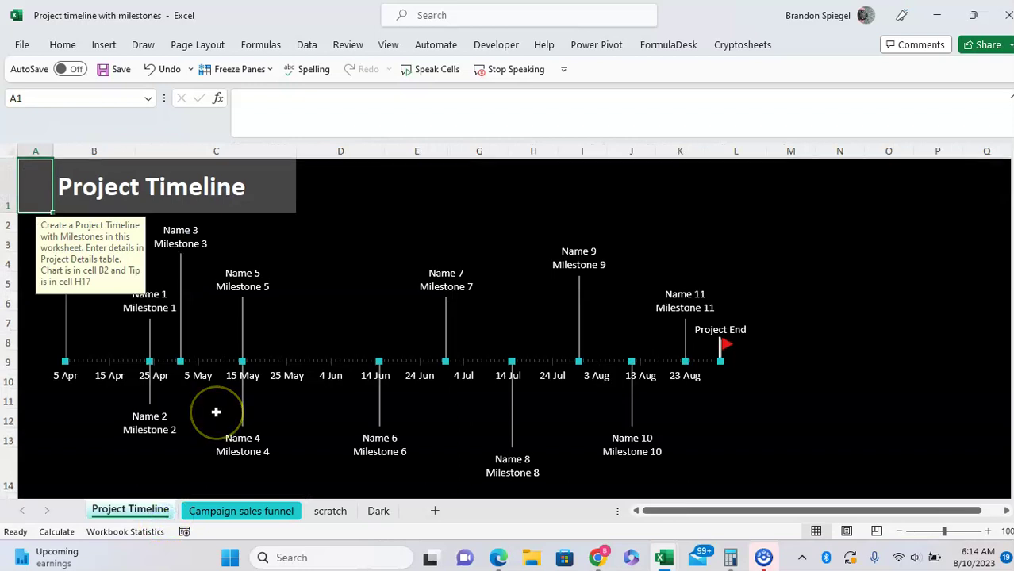
{"action": "scroll", "coordinate": [346, 255], "scroll_direction": "down", "scroll_amount": 7}
{"action": "scroll", "coordinate": [348, 257], "scroll_direction": "up", "scroll_amount": 7}
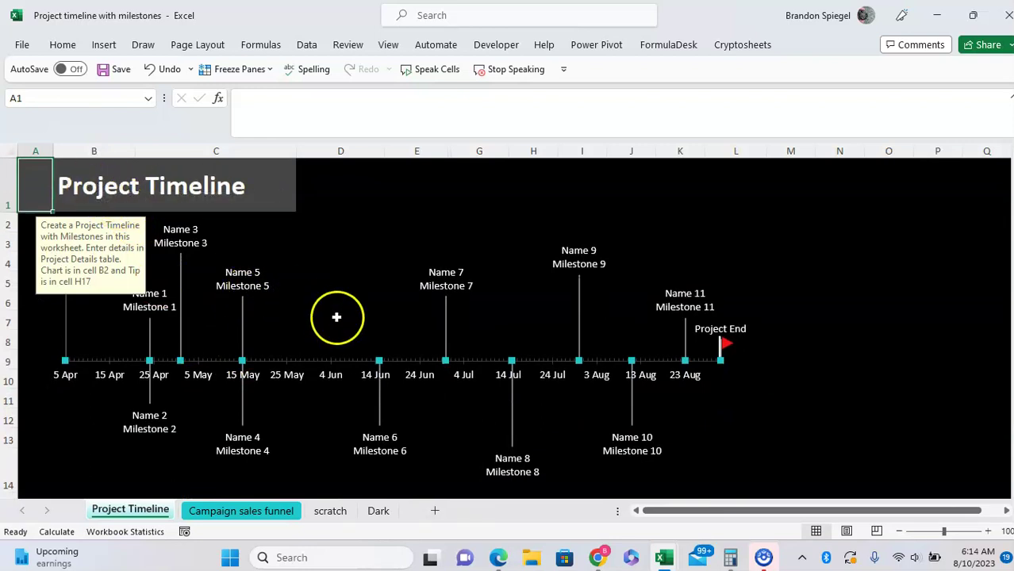
{"action": "left_click", "coordinate": [271, 360]}
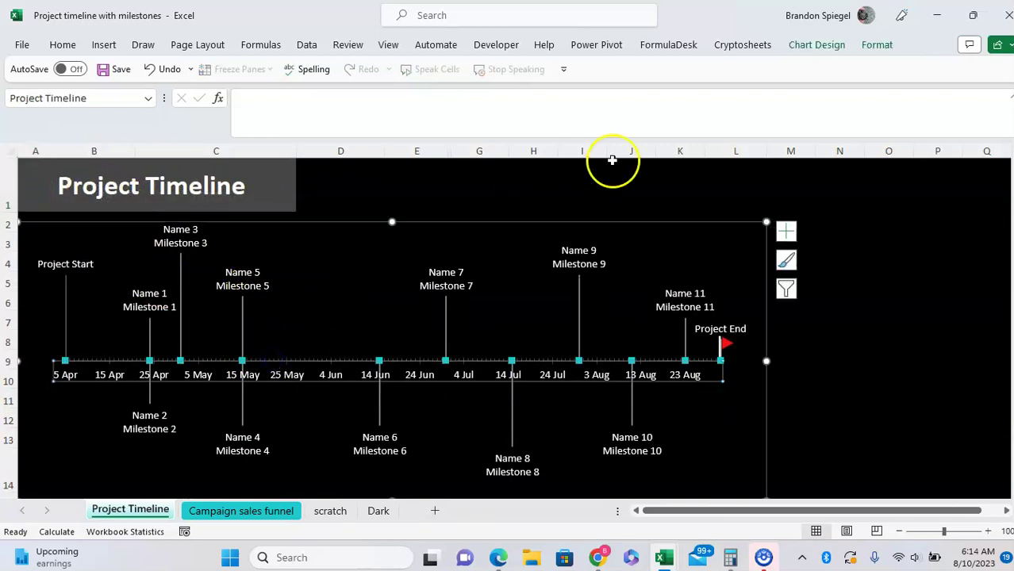
{"action": "left_click", "coordinate": [640, 180]}
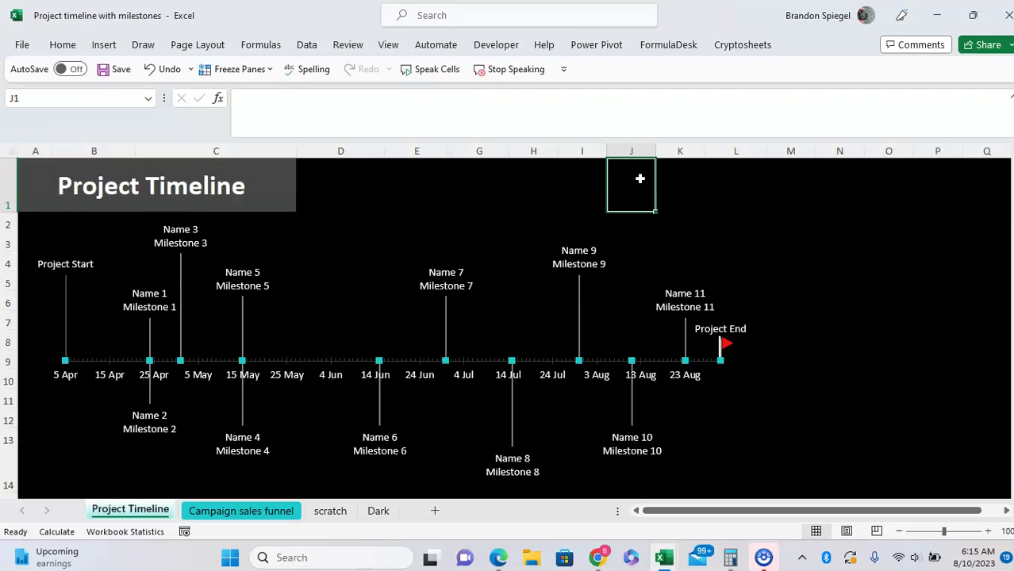
Select the whole Project Milestones table with Ctrl+A, then move to the Campaign sales funnel sheet
{"action": "scroll", "coordinate": [639, 178], "scroll_direction": "down", "scroll_amount": 4}
{"action": "scroll", "coordinate": [639, 178], "scroll_direction": "up", "scroll_amount": 4}
{"action": "scroll", "coordinate": [640, 179], "scroll_direction": "down", "scroll_amount": 2}
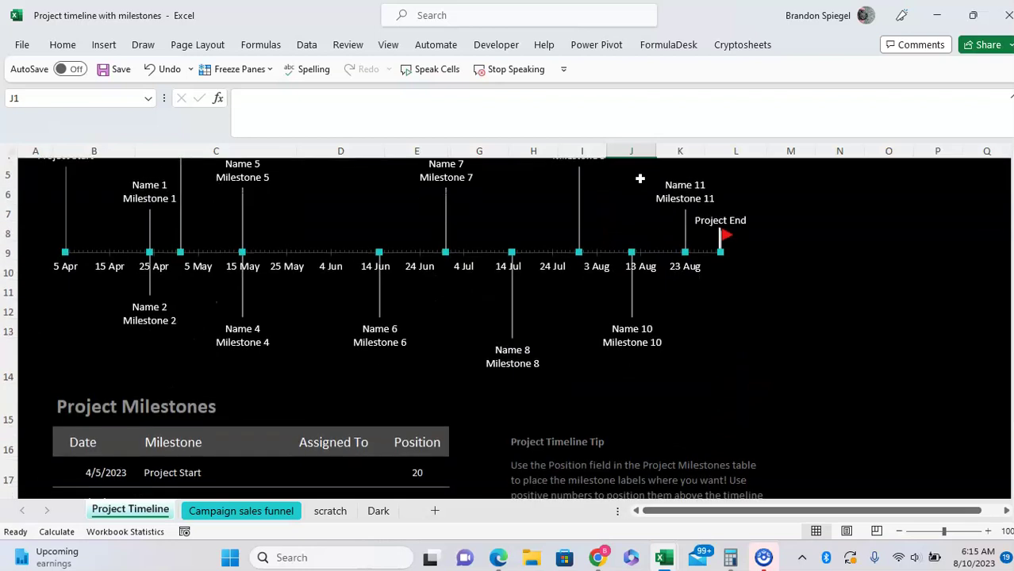
{"action": "scroll", "coordinate": [419, 240], "scroll_direction": "down", "scroll_amount": 5}
{"action": "scroll", "coordinate": [419, 240], "scroll_direction": "up", "scroll_amount": 2}
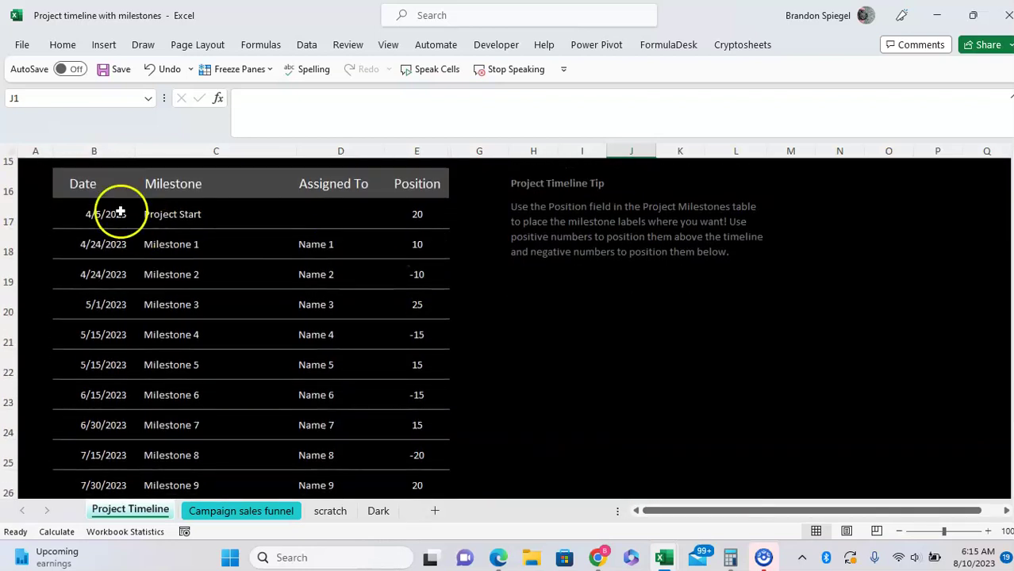
{"action": "left_click", "coordinate": [76, 202]}
{"action": "scroll", "coordinate": [75, 202], "scroll_direction": "up", "scroll_amount": 1}
{"action": "key", "text": "Up"}
{"action": "key", "text": "ctrl+a"}
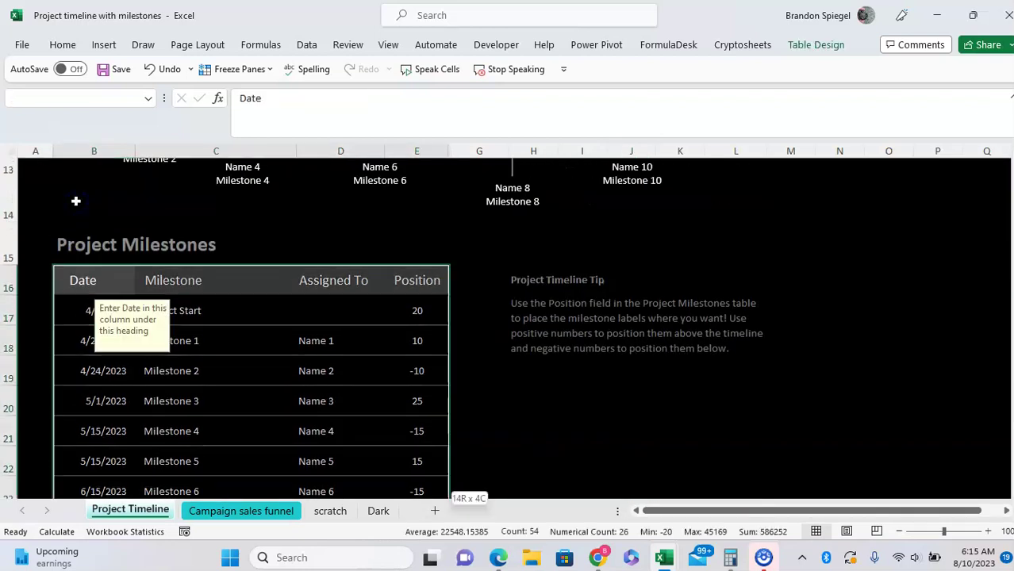
{"action": "scroll", "coordinate": [75, 201], "scroll_direction": "down", "scroll_amount": 2}
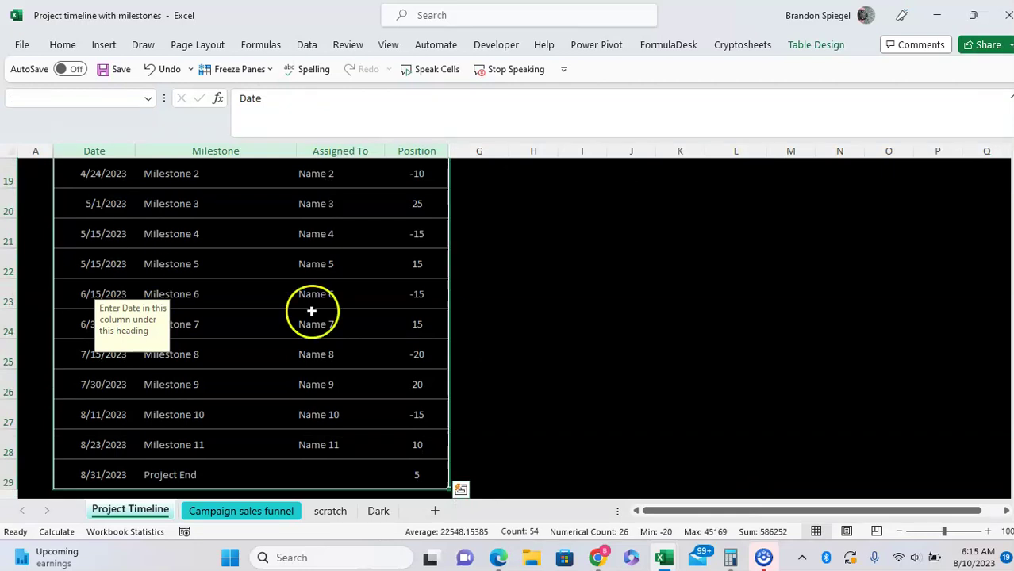
{"action": "left_click", "coordinate": [257, 512]}
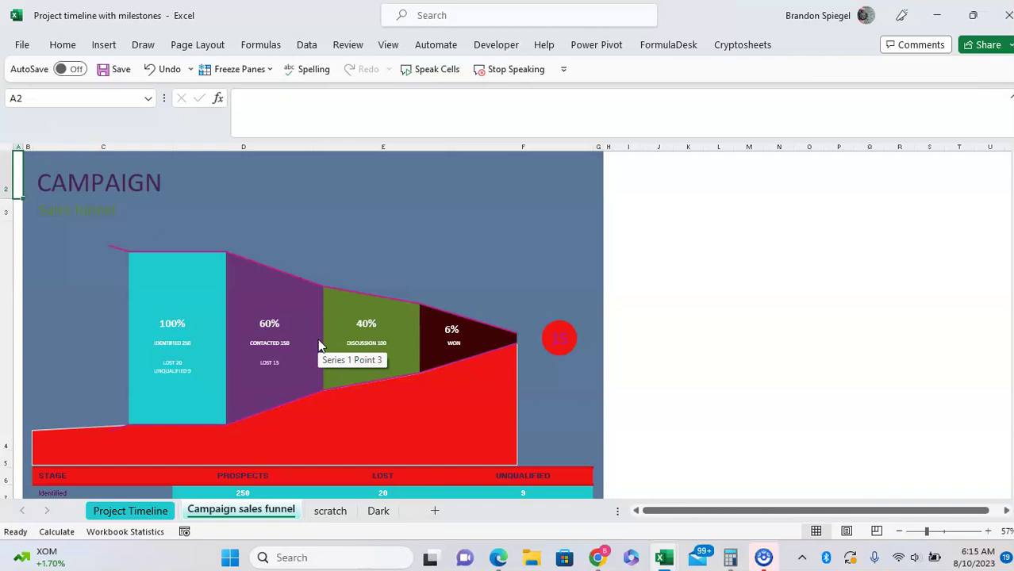
Scroll across the scratch sheet's percentage, stage total, lost and unqualified helper tables
{"action": "scroll", "coordinate": [318, 341], "scroll_direction": "down", "scroll_amount": 3}
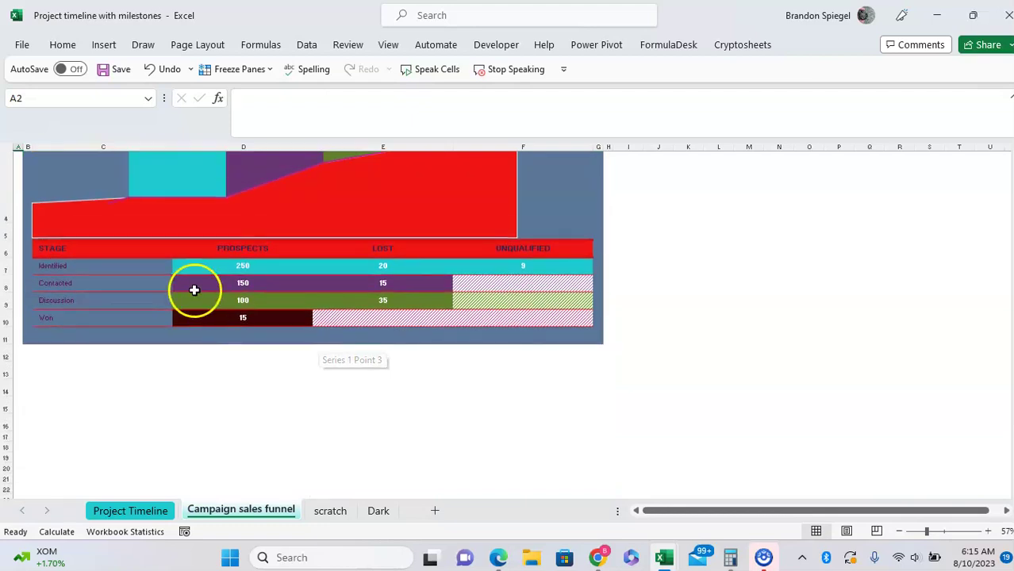
{"action": "left_click", "coordinate": [330, 511]}
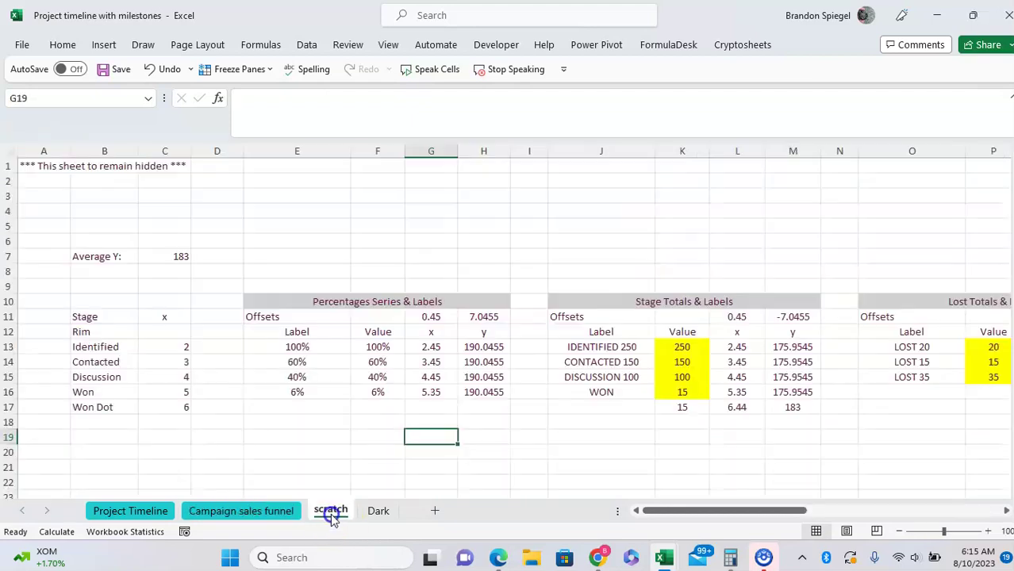
{"action": "scroll", "coordinate": [424, 346], "scroll_direction": "up", "scroll_amount": 3}
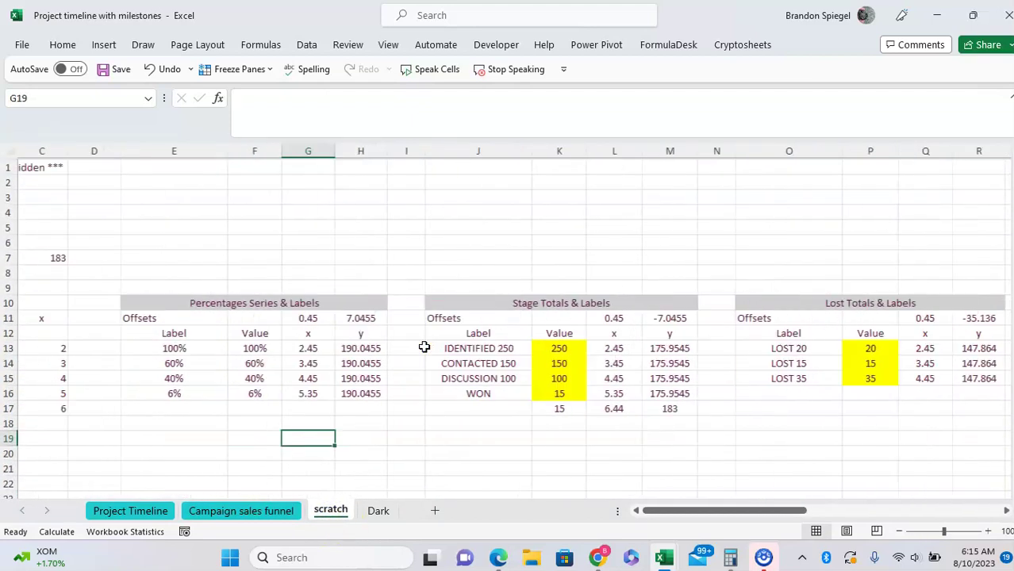
{"action": "scroll", "coordinate": [424, 346], "scroll_direction": "left", "scroll_amount": 2}
{"action": "scroll", "coordinate": [424, 346], "scroll_direction": "right", "scroll_amount": 6}
{"action": "scroll", "coordinate": [424, 346], "scroll_direction": "right", "scroll_amount": 10}
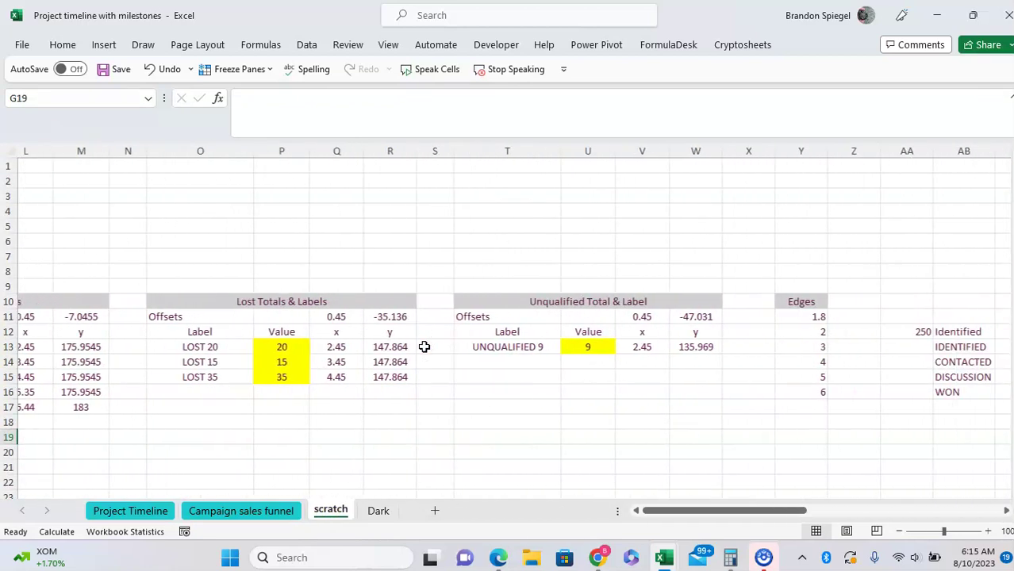
{"action": "scroll", "coordinate": [423, 347], "scroll_direction": "left", "scroll_amount": 4}
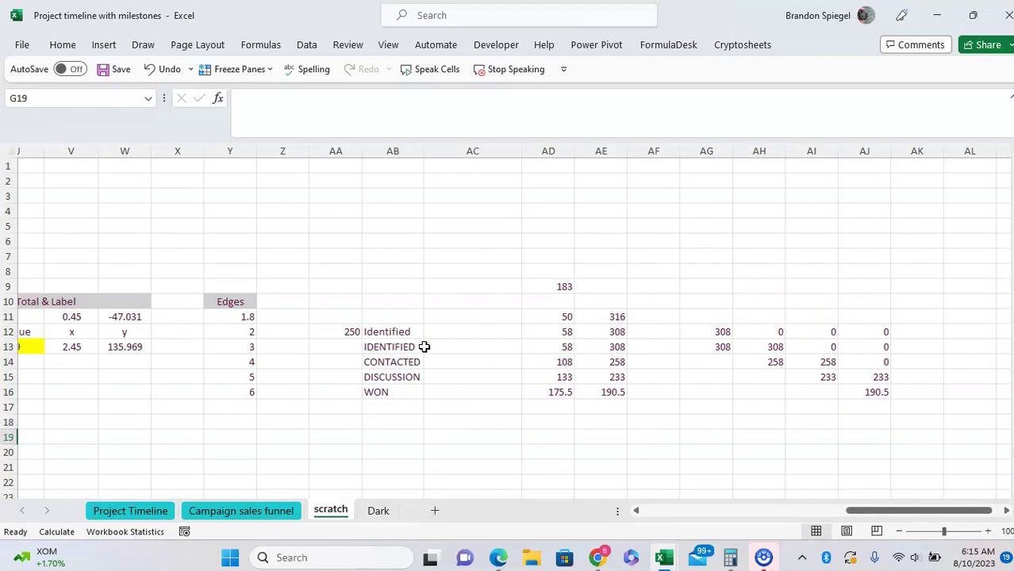
{"action": "scroll", "coordinate": [423, 346], "scroll_direction": "right", "scroll_amount": 3}
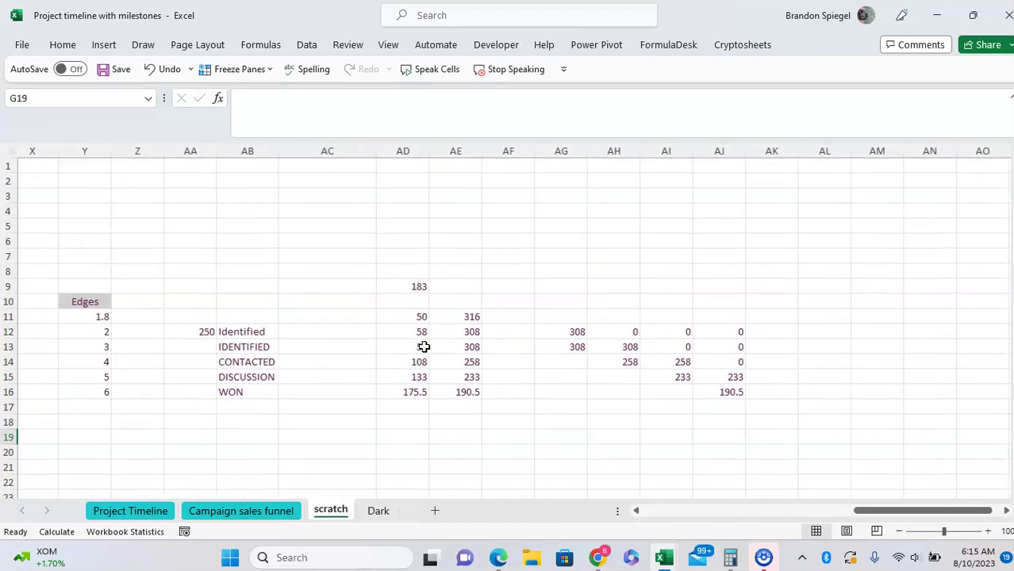
{"action": "scroll", "coordinate": [424, 346], "scroll_direction": "left", "scroll_amount": 12}
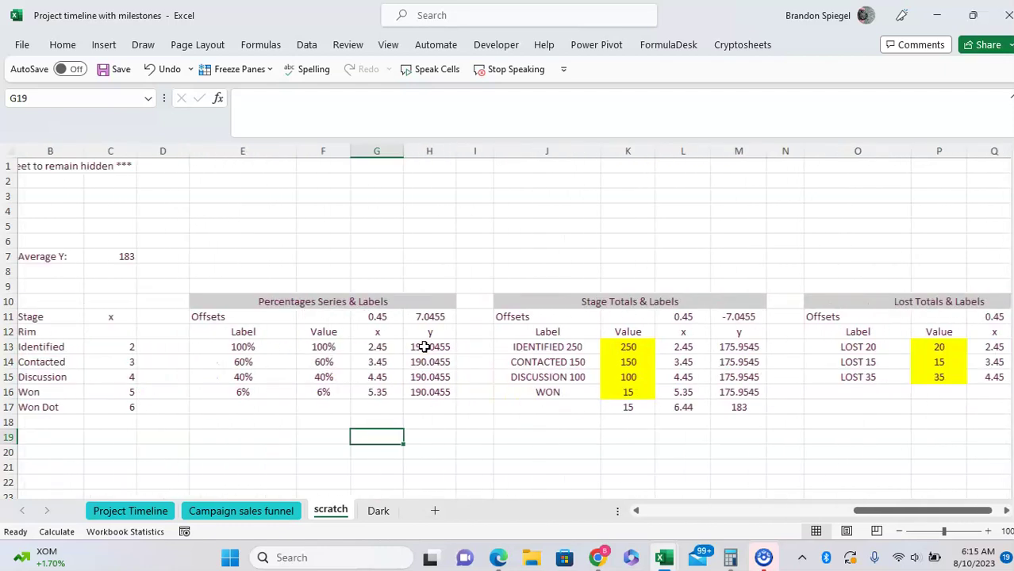
Go back to the Campaign sales funnel sheet and scroll over its funnel chart and stage table
{"action": "left_click", "coordinate": [255, 513]}
{"action": "scroll", "coordinate": [229, 365], "scroll_direction": "up", "scroll_amount": 5}
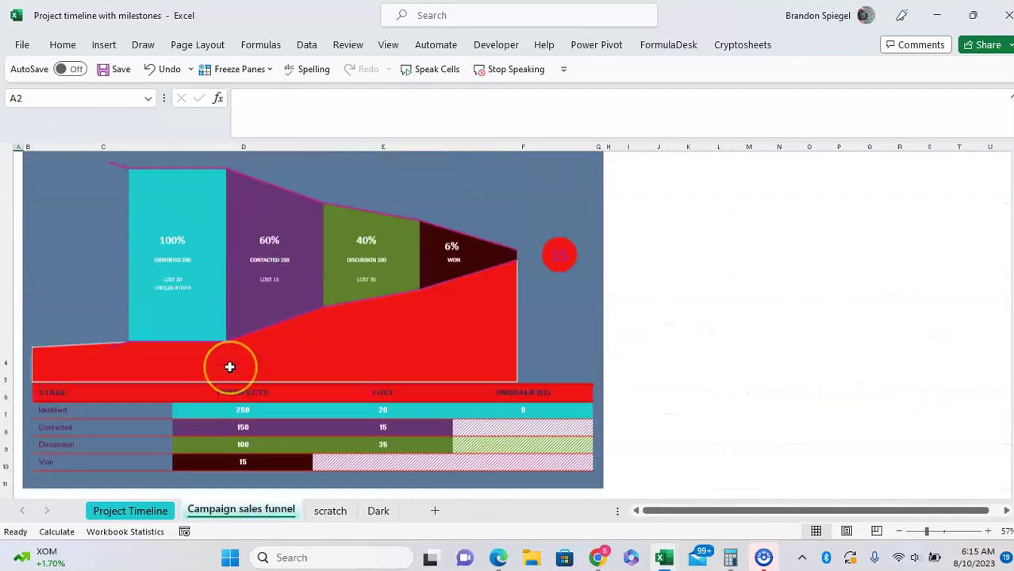
{"action": "scroll", "coordinate": [230, 367], "scroll_direction": "down", "scroll_amount": 1}
{"action": "scroll", "coordinate": [230, 367], "scroll_direction": "down", "scroll_amount": 2}
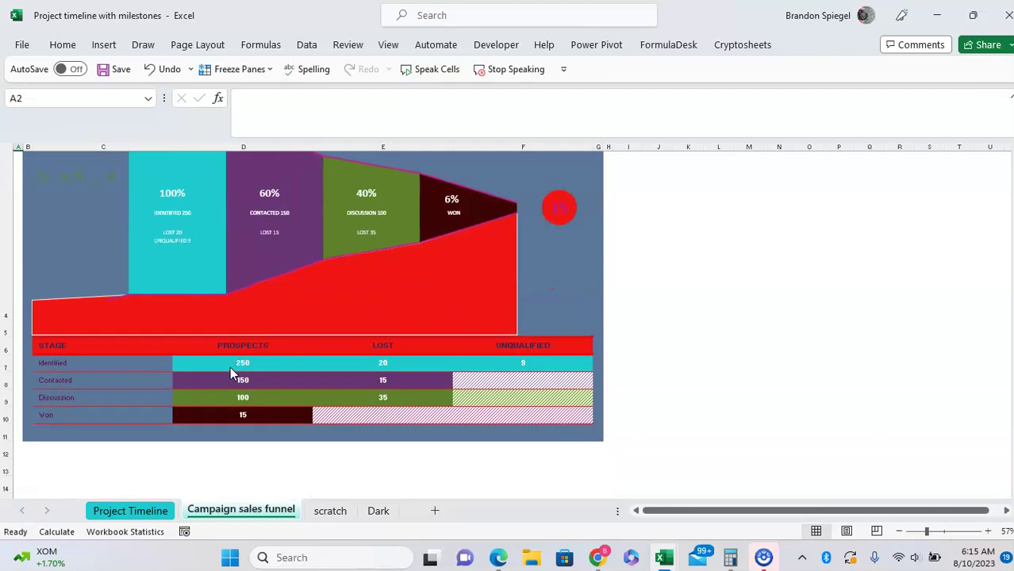
{"action": "scroll", "coordinate": [230, 366], "scroll_direction": "down", "scroll_amount": 2}
{"action": "scroll", "coordinate": [230, 366], "scroll_direction": "up", "scroll_amount": 2}
{"action": "scroll", "coordinate": [230, 366], "scroll_direction": "right", "scroll_amount": 1}
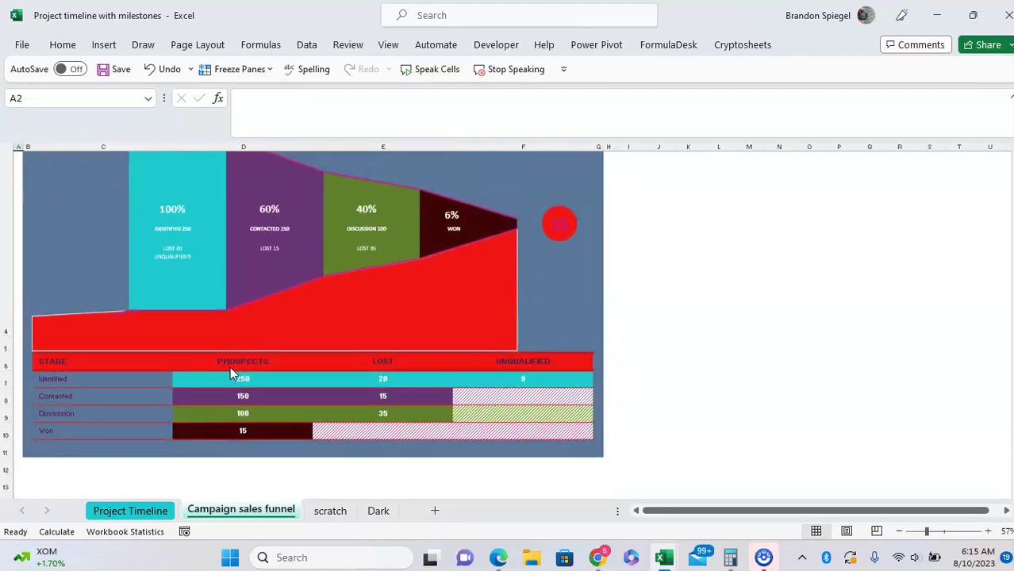
{"action": "scroll", "coordinate": [230, 368], "scroll_direction": "up", "scroll_amount": 1}
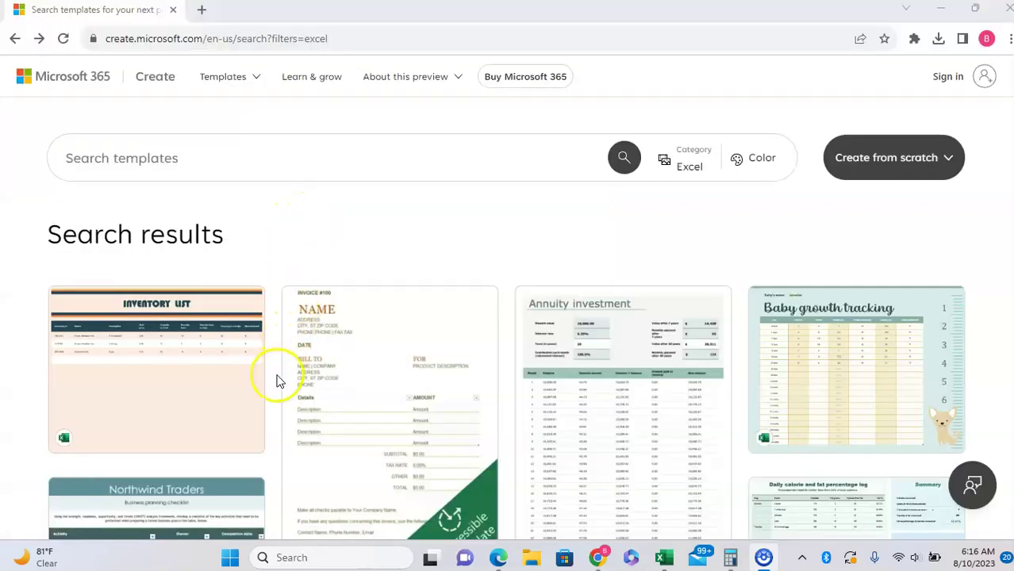
Search Microsoft Create for 'chart' templates and scroll through the matching results
{"action": "left_click", "coordinate": [271, 163]}
{"action": "type", "text": "ch"}
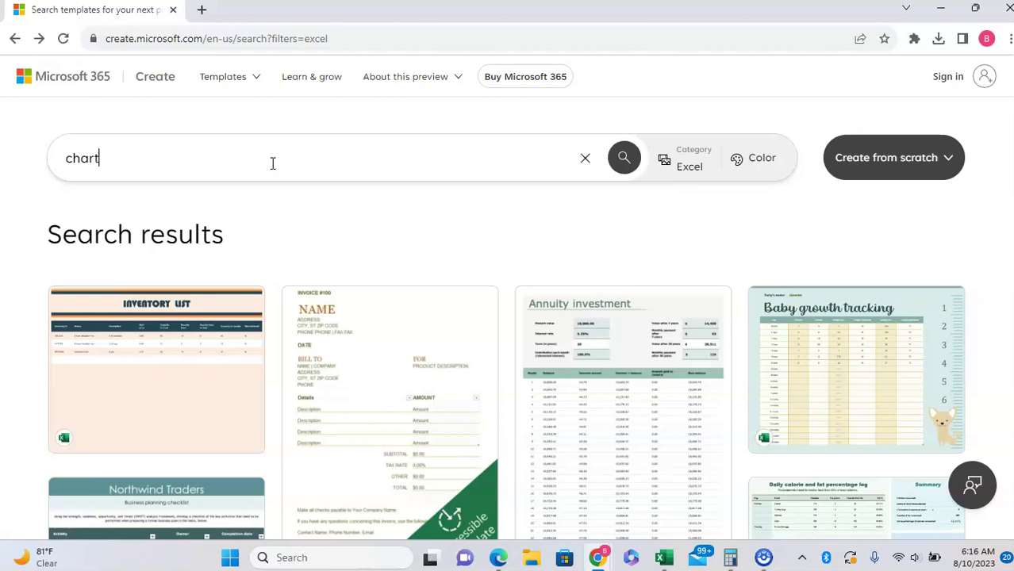
{"action": "type", "text": "art"}
{"action": "key", "text": "Return"}
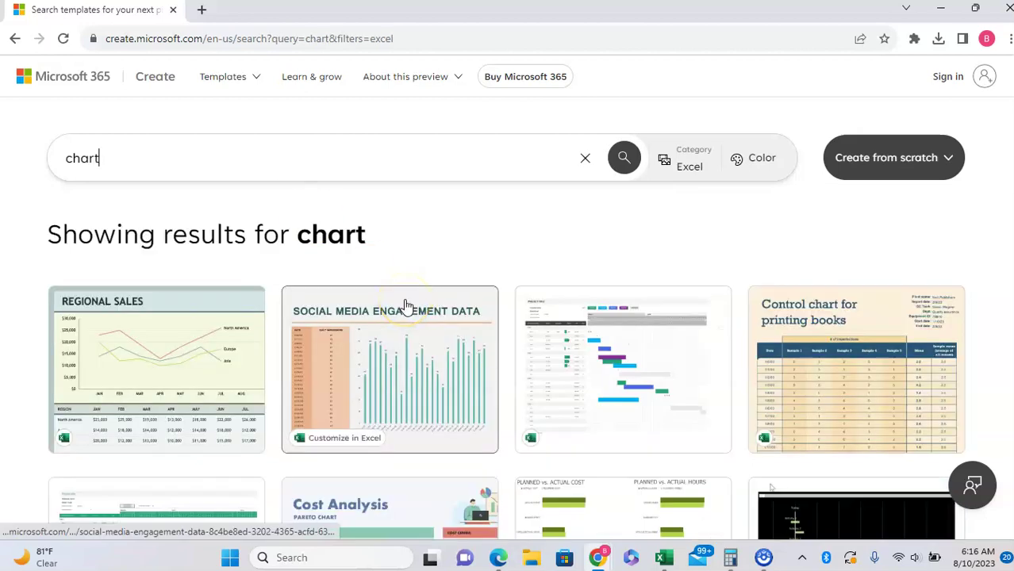
{"action": "scroll", "coordinate": [405, 305], "scroll_direction": "down", "scroll_amount": 5}
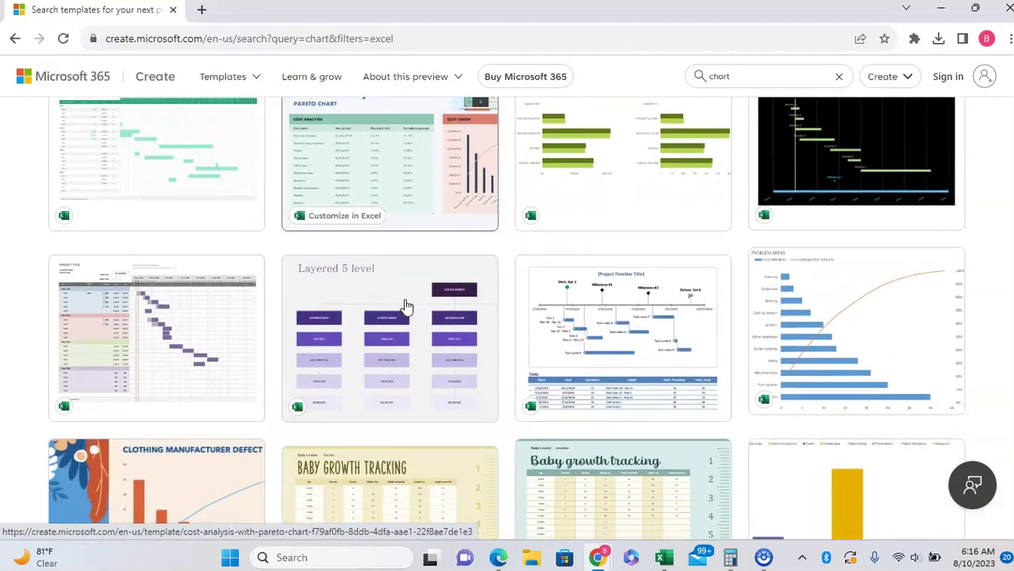
{"action": "scroll", "coordinate": [406, 306], "scroll_direction": "down", "scroll_amount": 10}
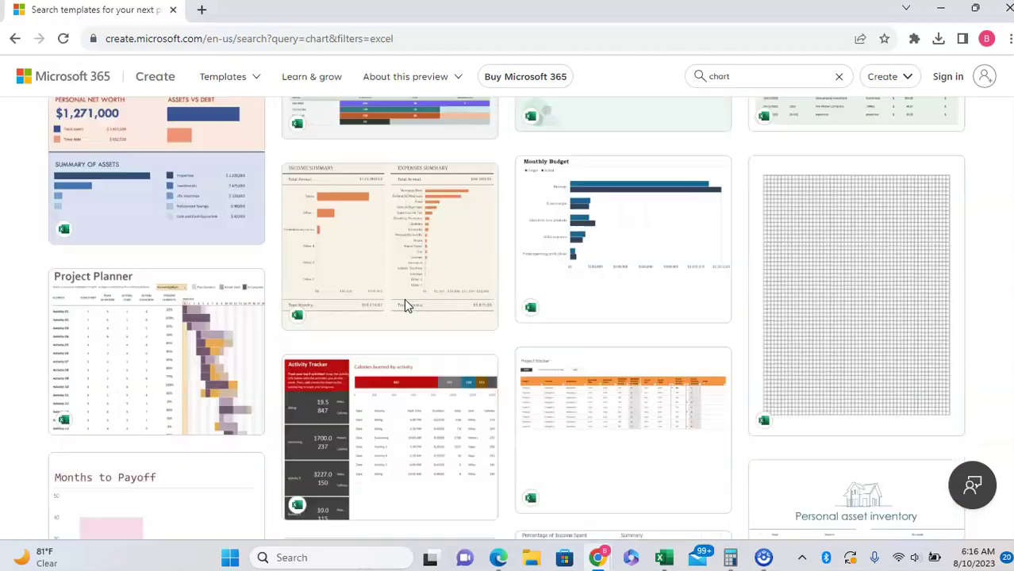
{"action": "scroll", "coordinate": [406, 305], "scroll_direction": "down", "scroll_amount": 3}
{"action": "scroll", "coordinate": [407, 278], "scroll_direction": "up", "scroll_amount": 15}
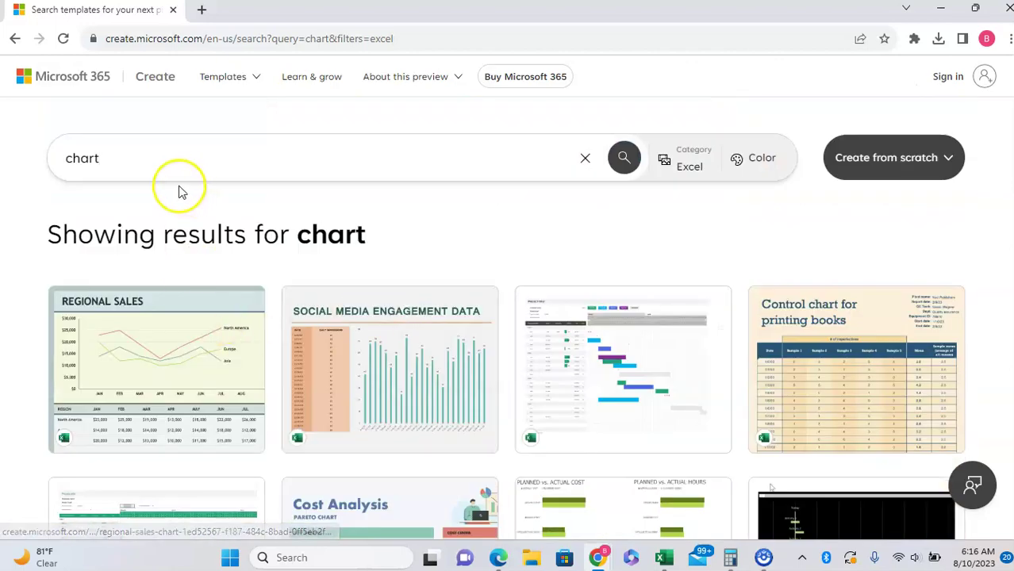
{"action": "left_click_drag", "start_coordinate": [129, 158], "coordinate": [7, 167]}
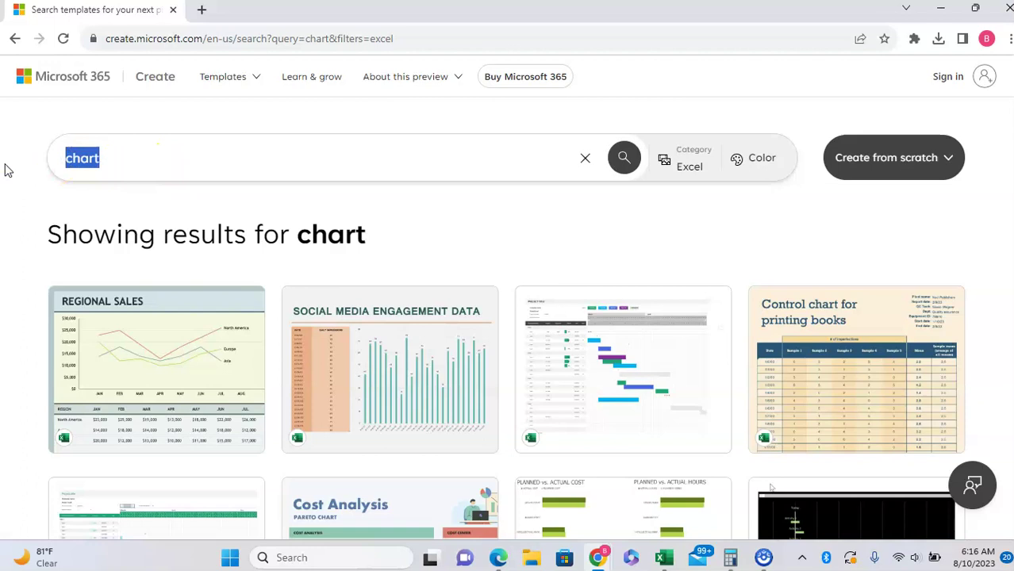
Search Microsoft Create for 'calendar' Excel templates and scroll through results like Blood sugar tracking and Bids tracker
{"action": "key", "text": "Return"}
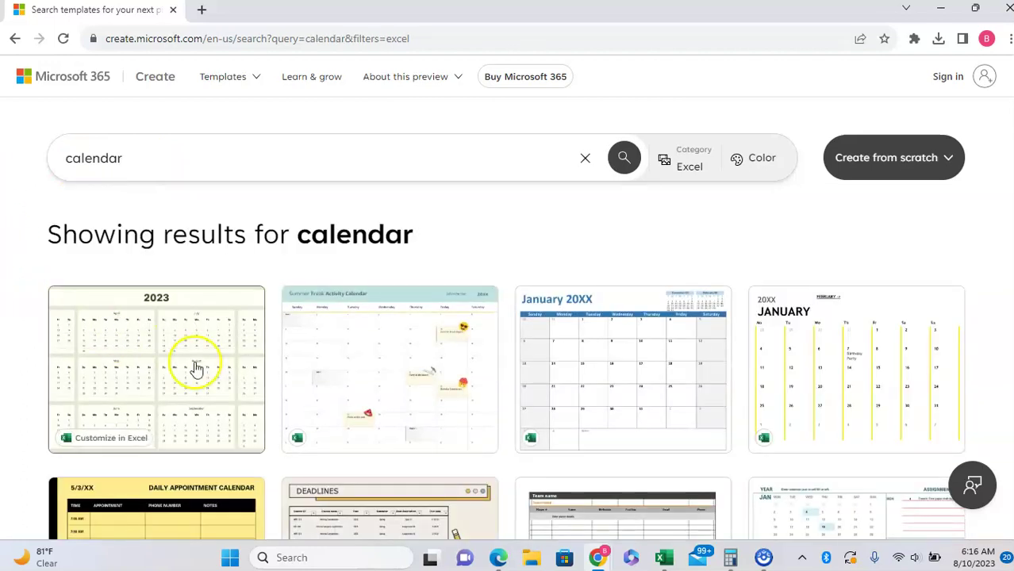
{"action": "scroll", "coordinate": [598, 394], "scroll_direction": "down", "scroll_amount": 10}
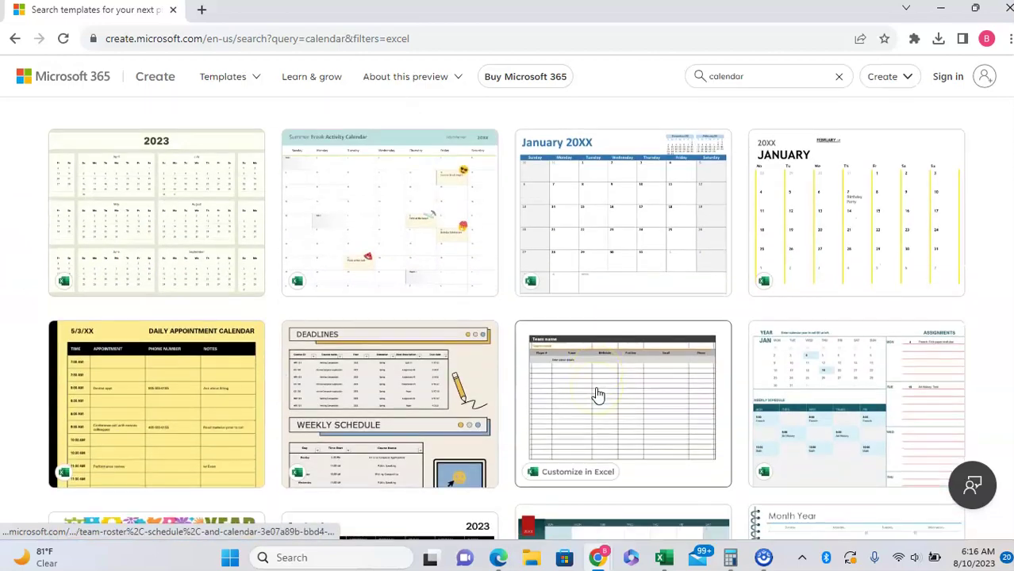
{"action": "scroll", "coordinate": [598, 394], "scroll_direction": "down", "scroll_amount": 10}
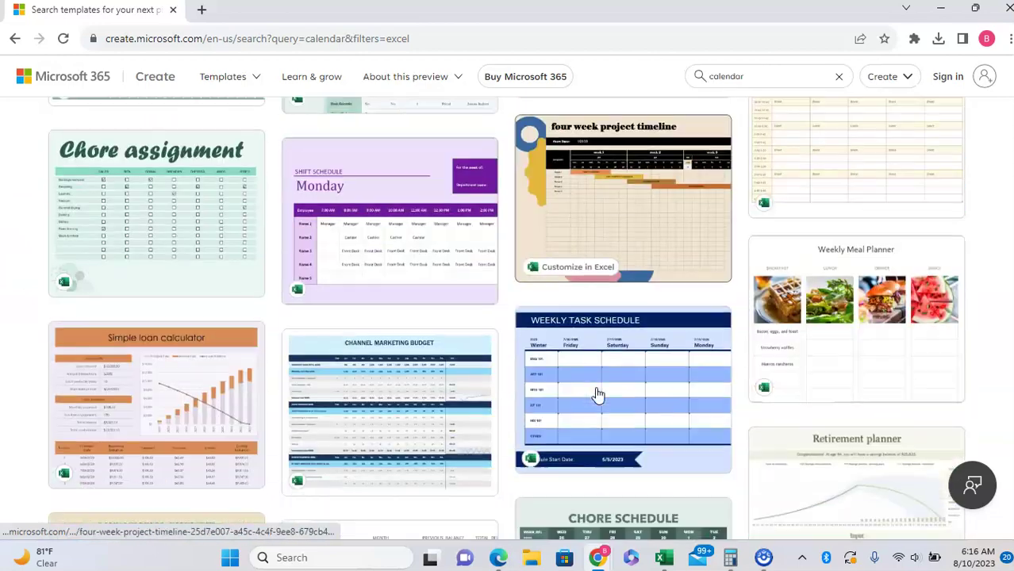
{"action": "scroll", "coordinate": [598, 394], "scroll_direction": "down", "scroll_amount": 4}
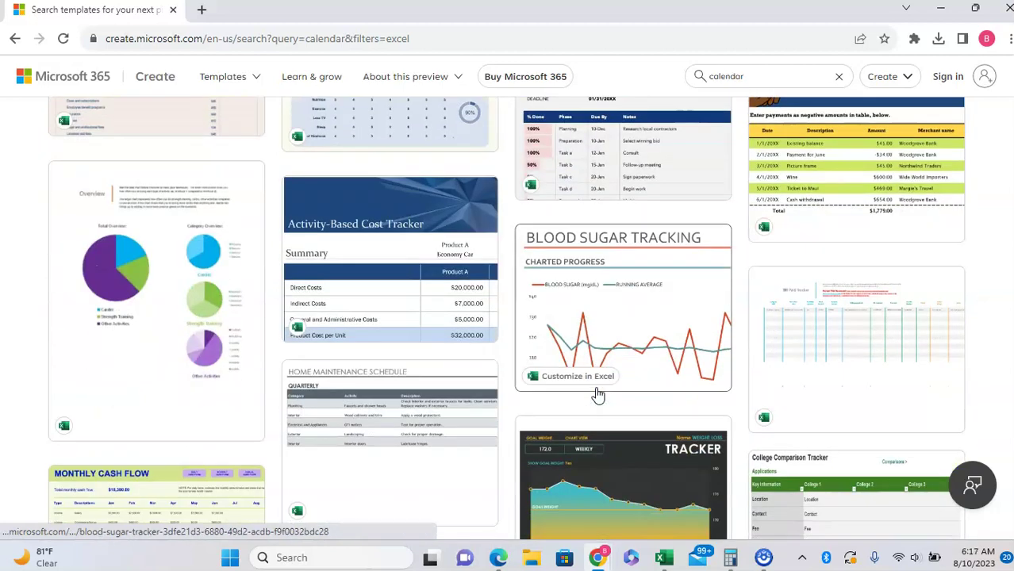
{"action": "scroll", "coordinate": [598, 394], "scroll_direction": "down", "scroll_amount": 5}
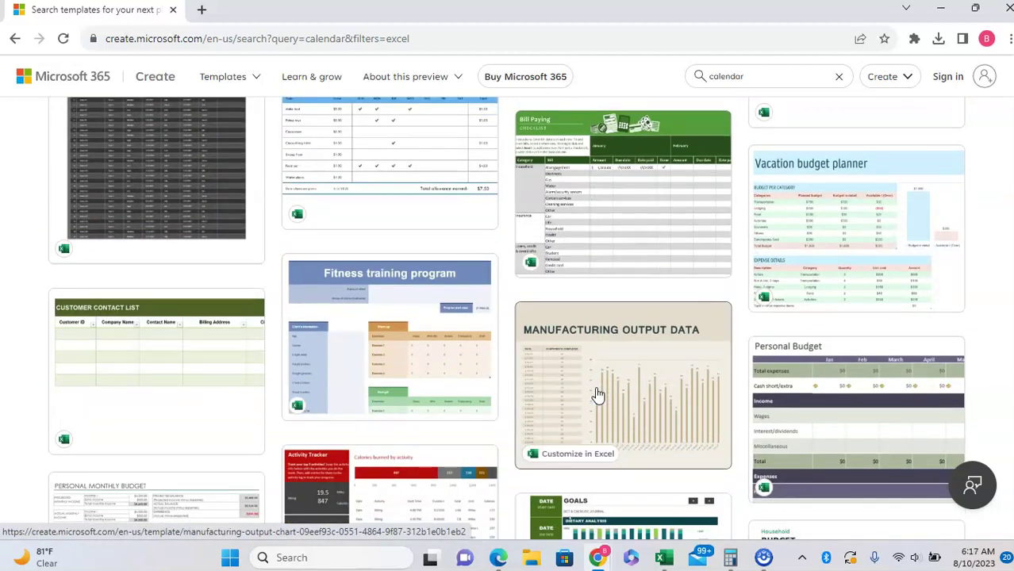
{"action": "scroll", "coordinate": [598, 394], "scroll_direction": "down", "scroll_amount": 4}
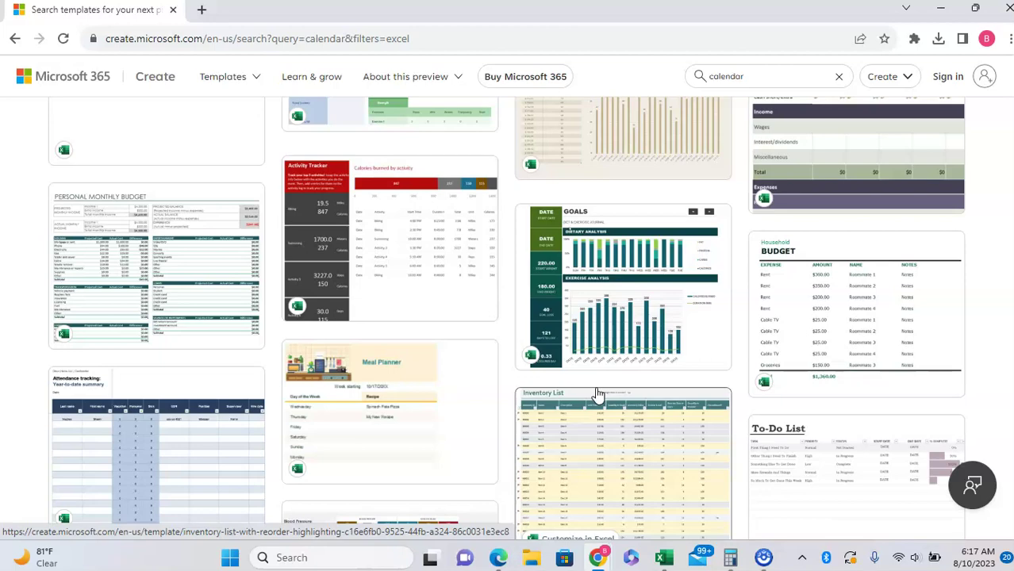
{"action": "scroll", "coordinate": [598, 394], "scroll_direction": "down", "scroll_amount": 6}
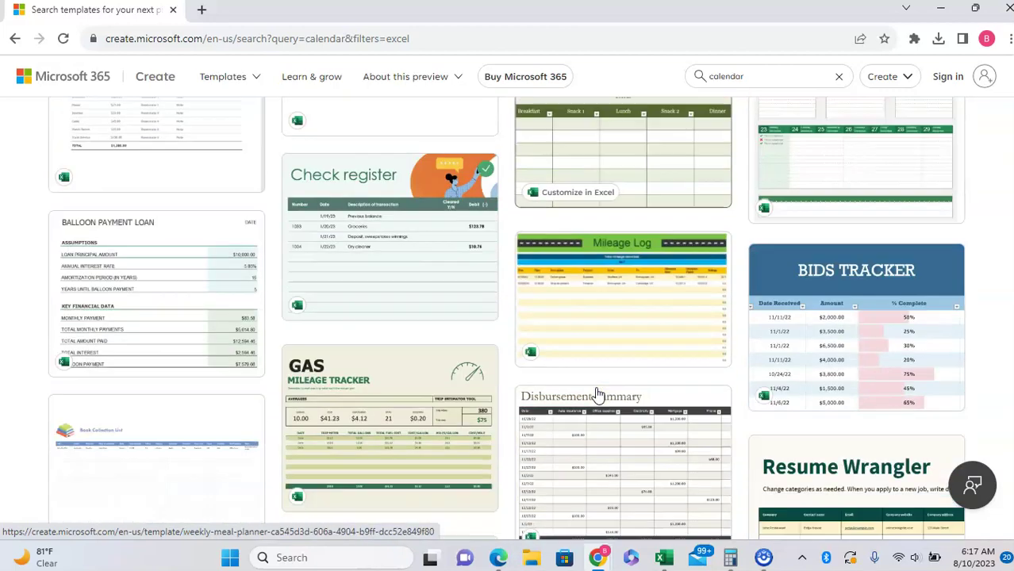